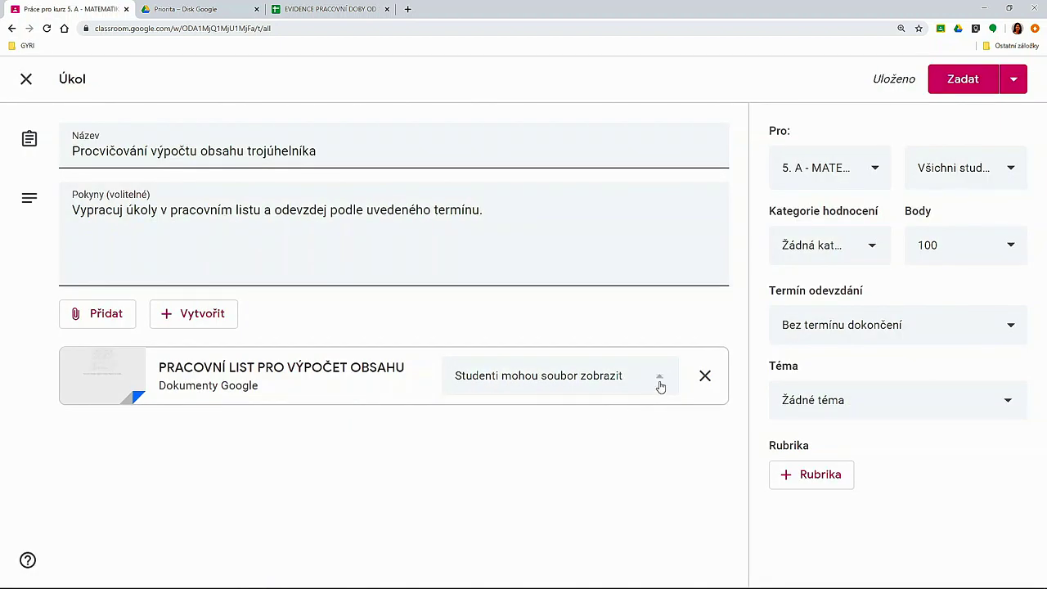
Step: Set the attached worksheet PRACOVNÍ LIST PRO VÝPOČET OBSAHU to create a copy for each student and file the assignment under Obsah trojúhelníku
click(659, 383)
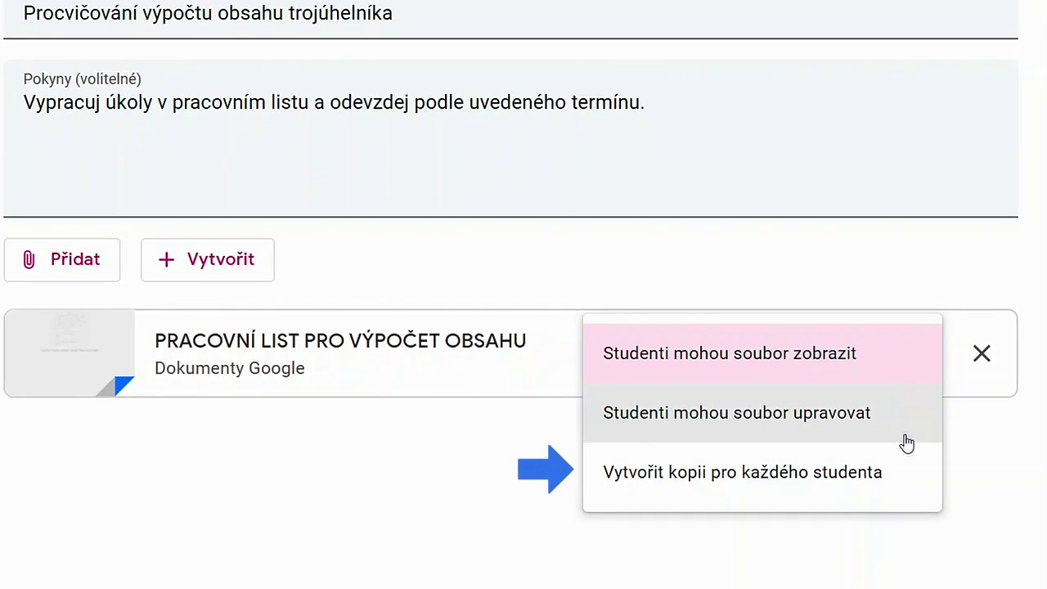
click(906, 480)
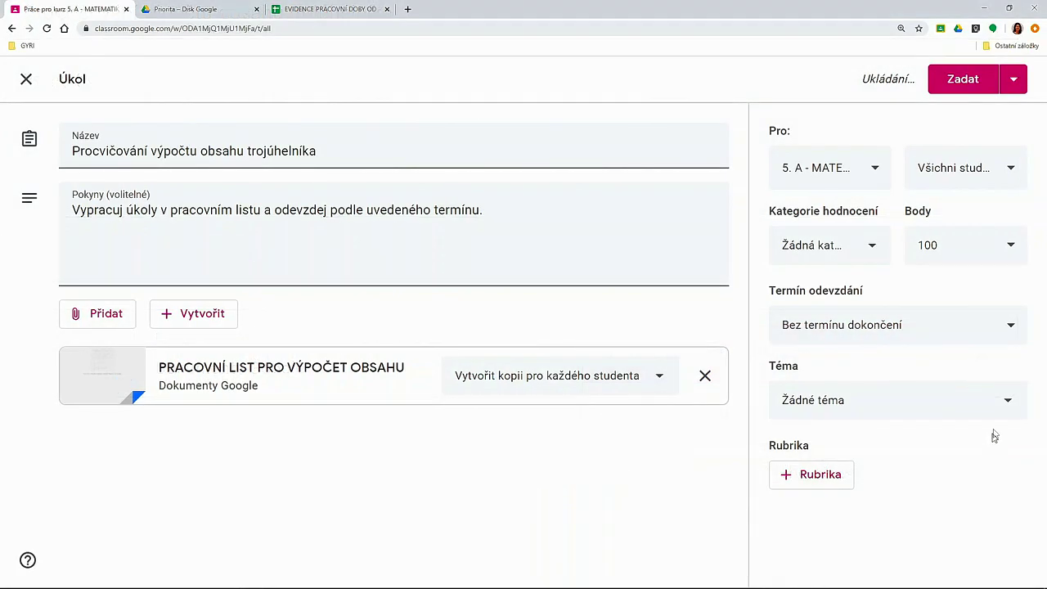
click(1005, 411)
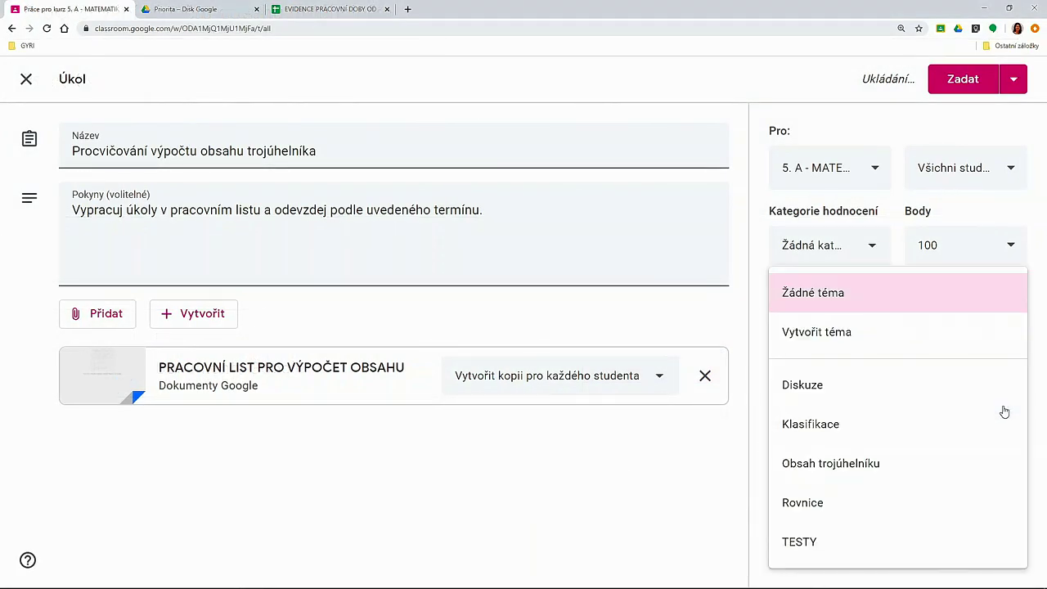
click(906, 472)
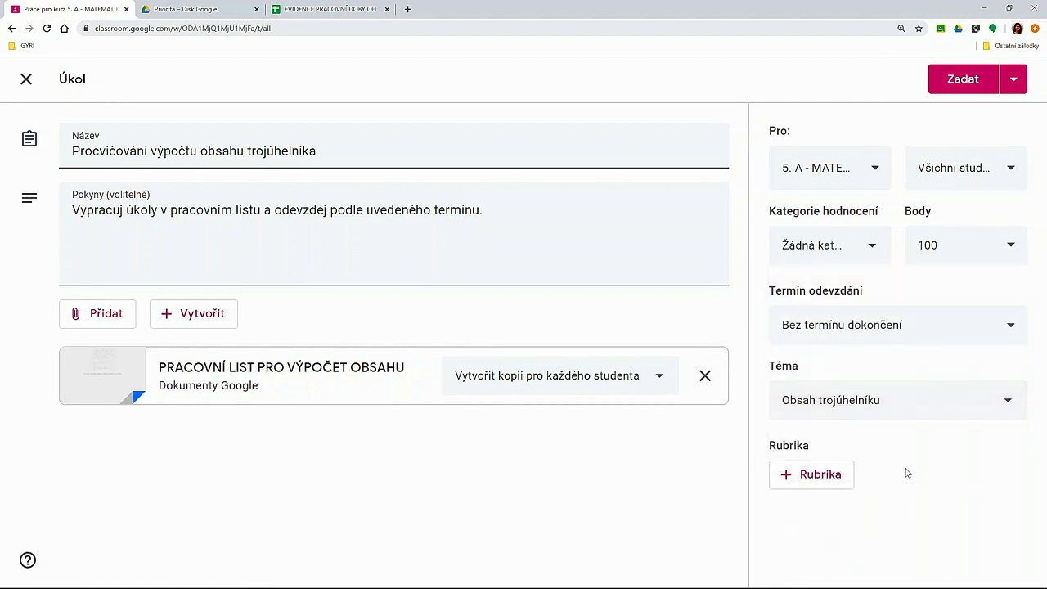
Step: Set the assignment's due date to 28. 4. at 12:00 and assign it to the class
click(1009, 331)
click(946, 390)
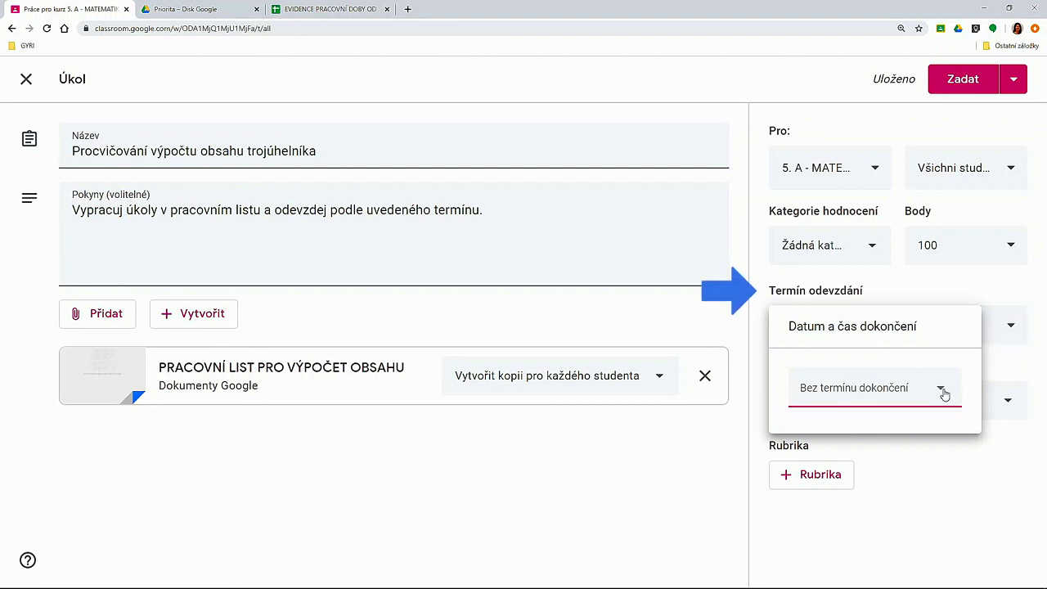
click(880, 565)
click(973, 92)
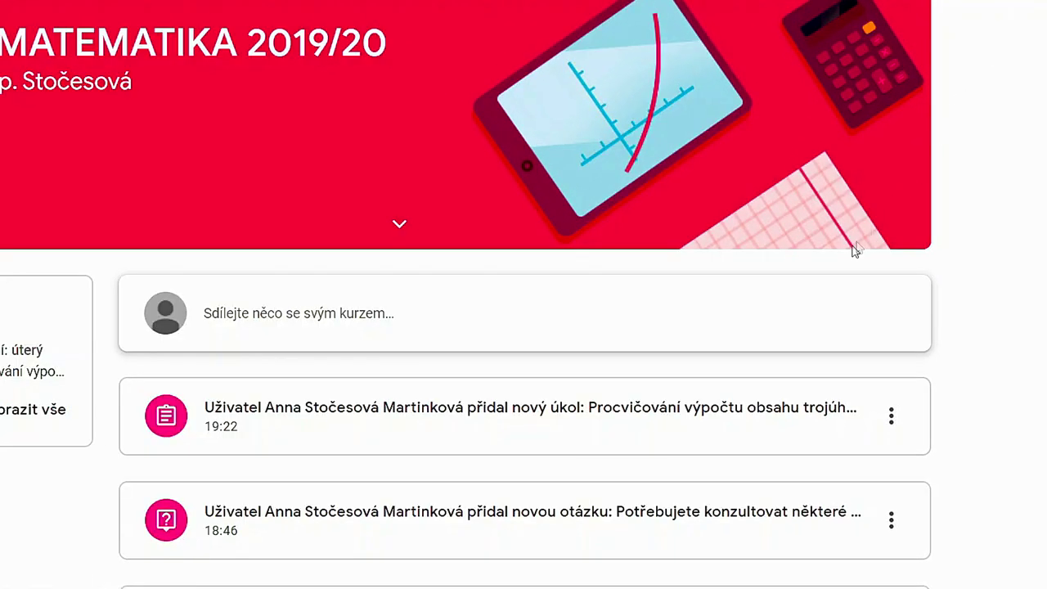
Step: Open the newly posted triangle-area assignment from the student's class stream
click(600, 410)
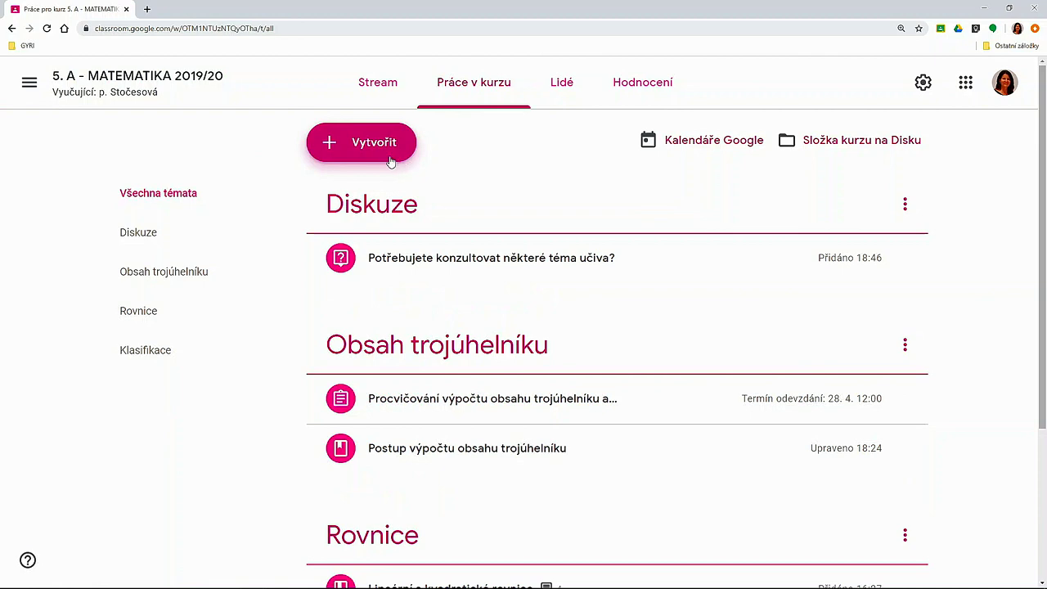
Step: Start creating another assignment in the classwork of 5. A - MATEMATIKA 2019/20
click(391, 160)
click(425, 198)
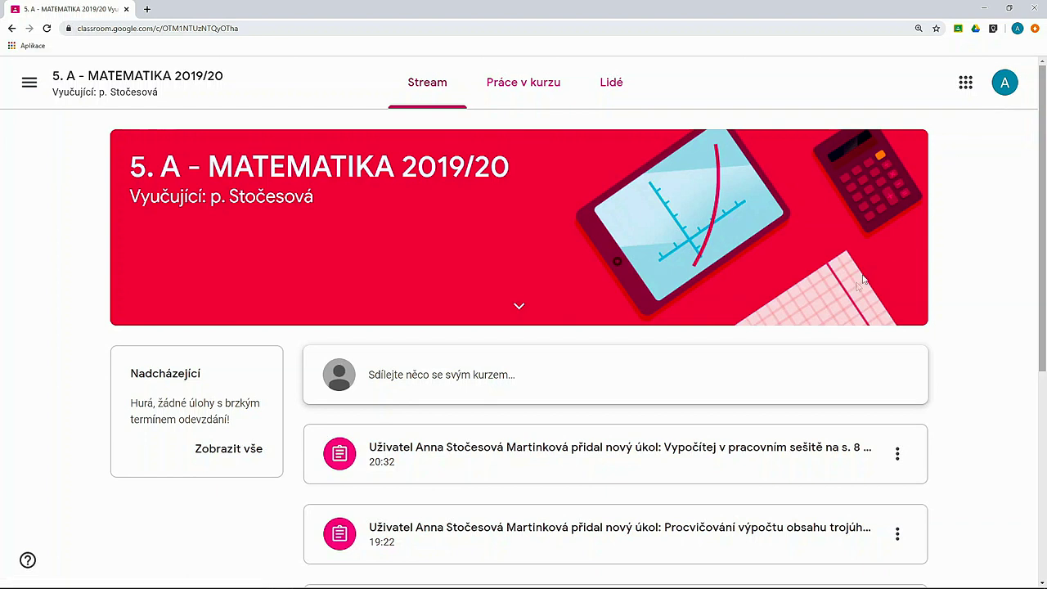
Step: As the student, open the assignment "Vypočítej v pracovním sešitě na s. 8 příklady 1 - 5" and create a Google Docs document for it
click(662, 460)
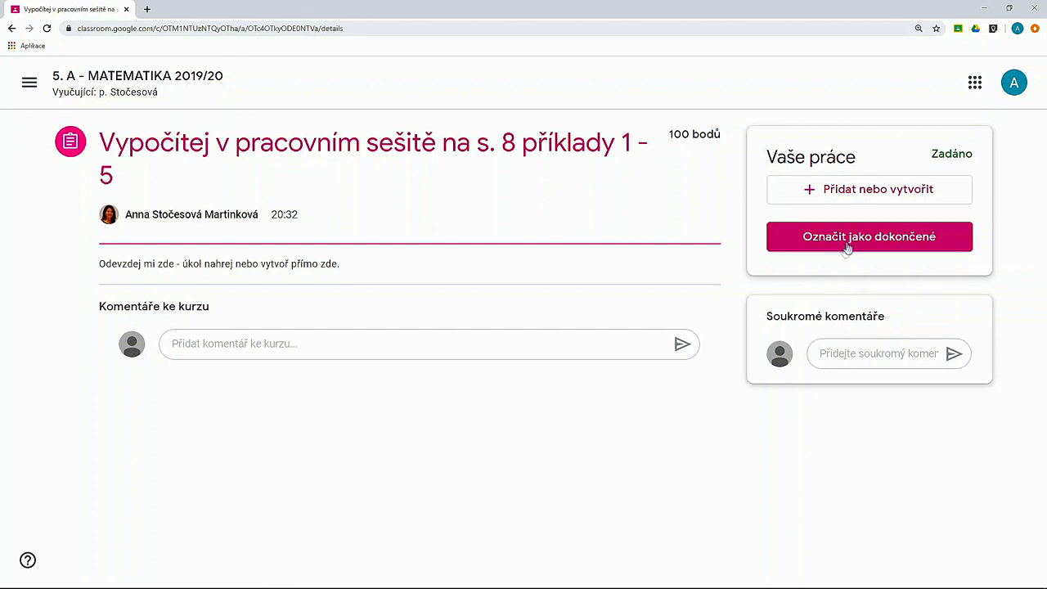
click(865, 193)
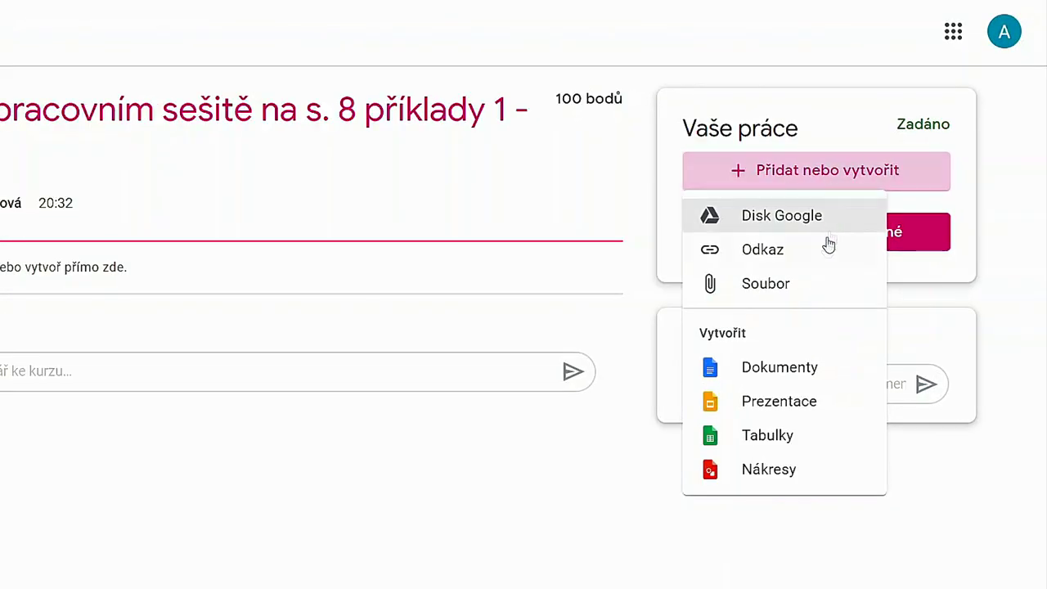
click(830, 380)
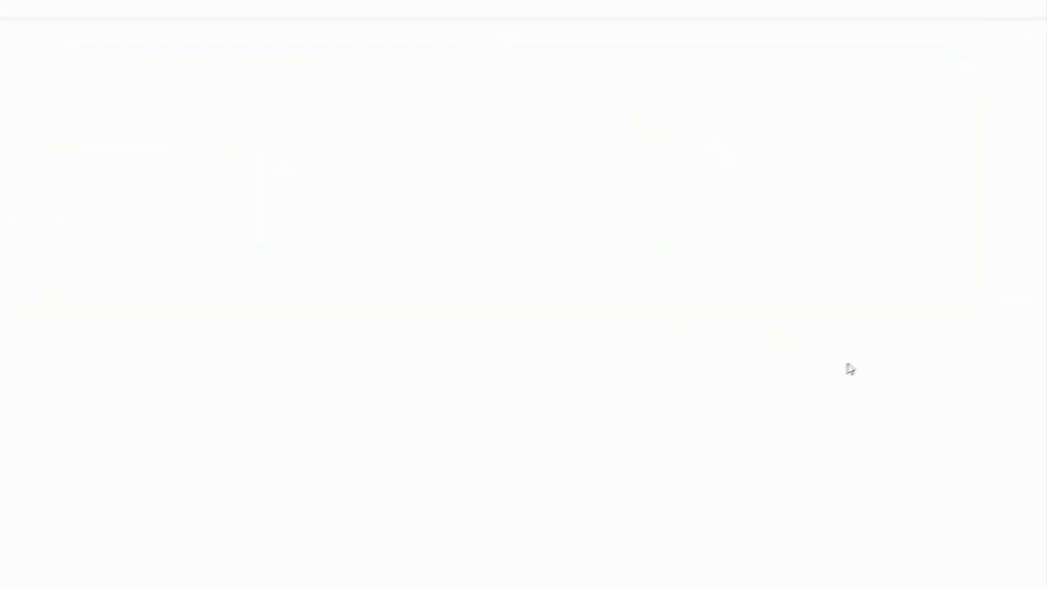
Step: Write the heading "Pracovní sešit s. 8:" and below it a numbered item "Lineární rovnice: 3a -"
text(Pracovní sešit s. 8:)
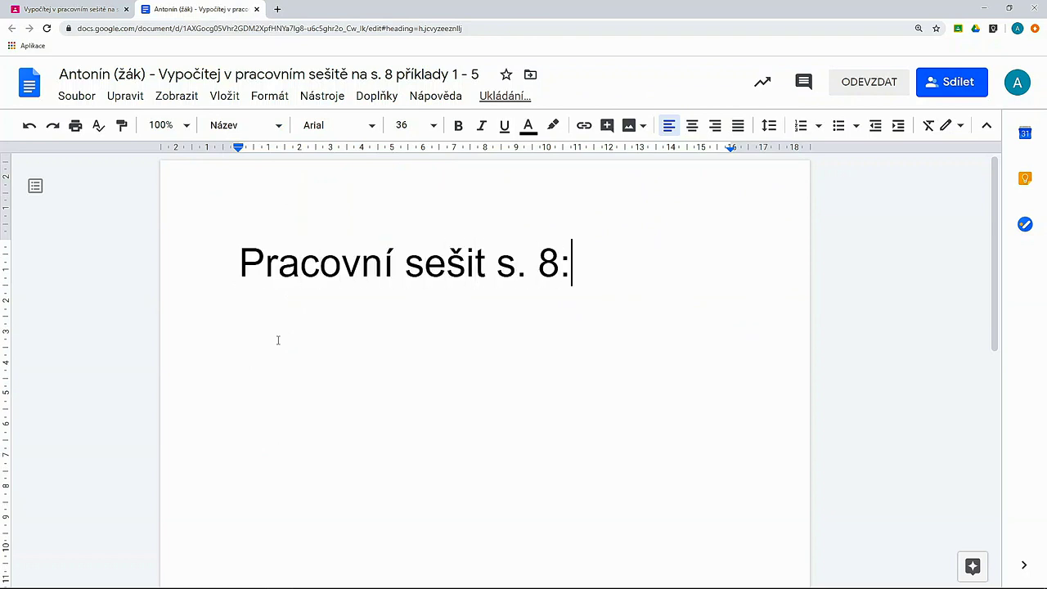
key(Return)
click(797, 127)
text(Lineární rovnice: 3a -)
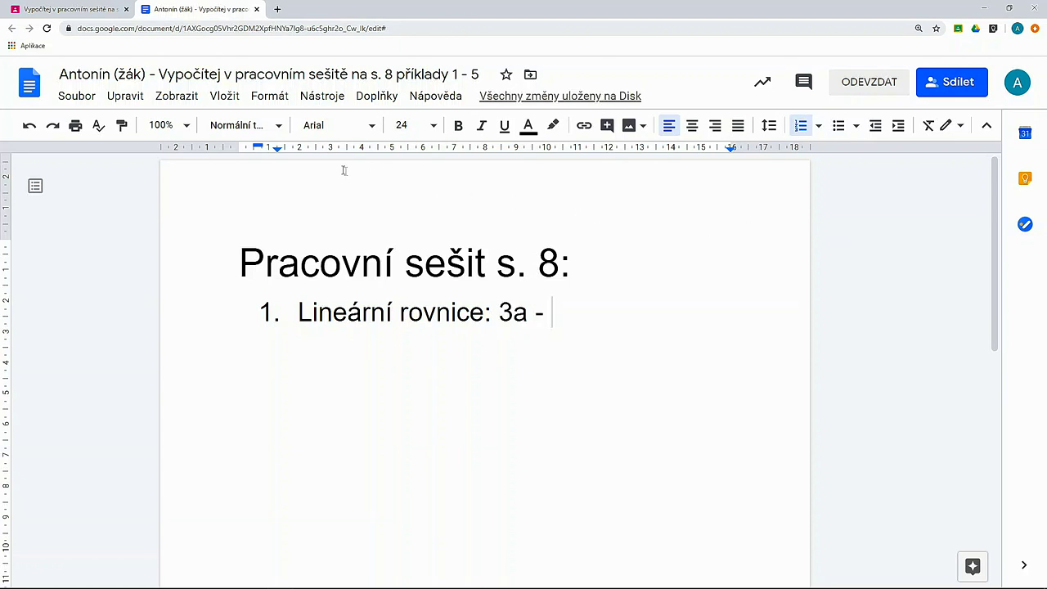
Step: Insert an equation after "3a -" containing a fraction with numerator 5a-1 and denominator 6
click(234, 102)
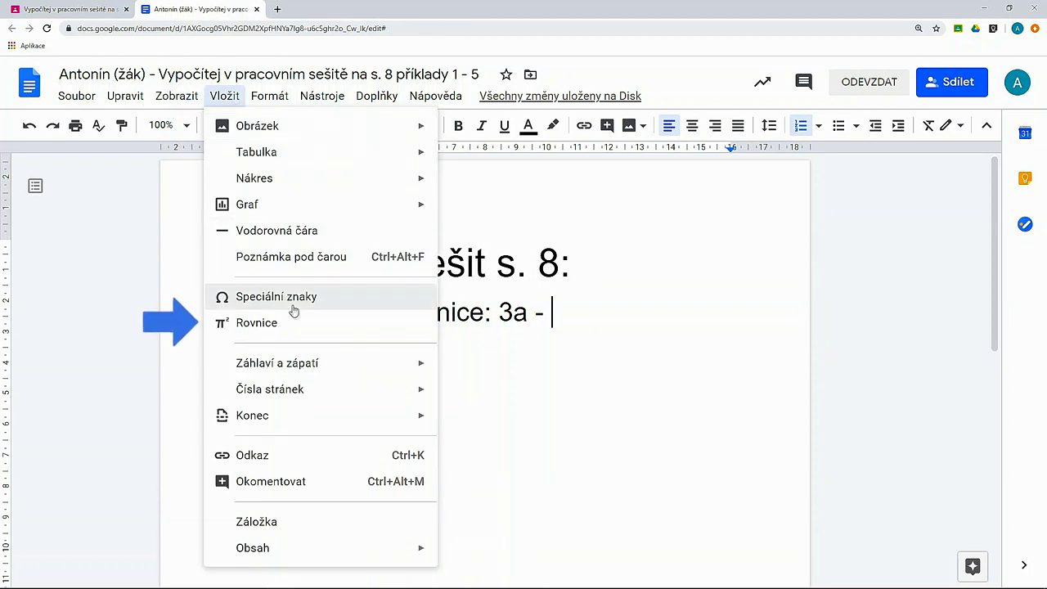
click(301, 327)
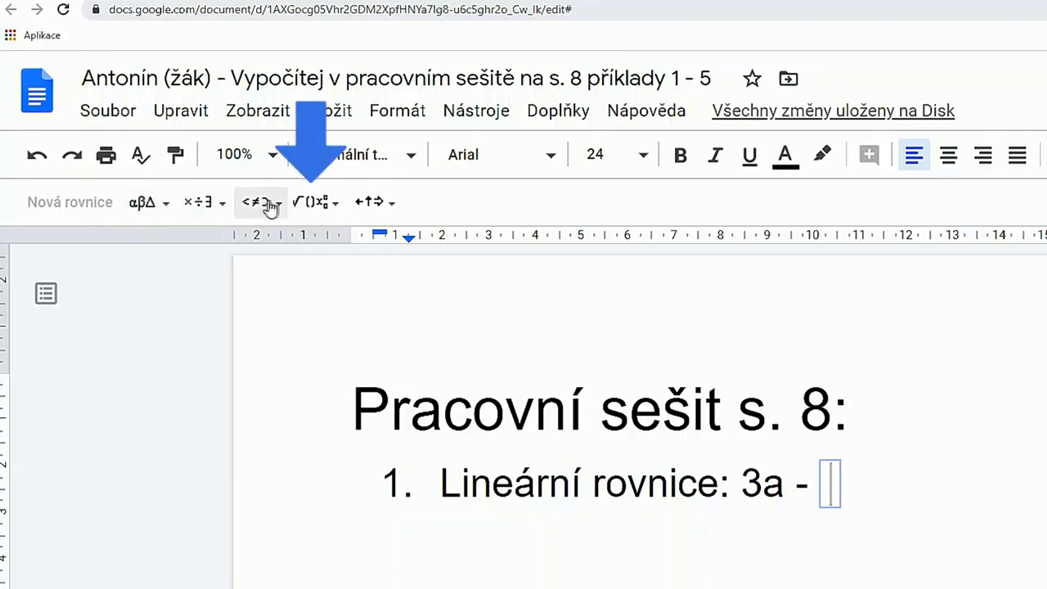
click(339, 204)
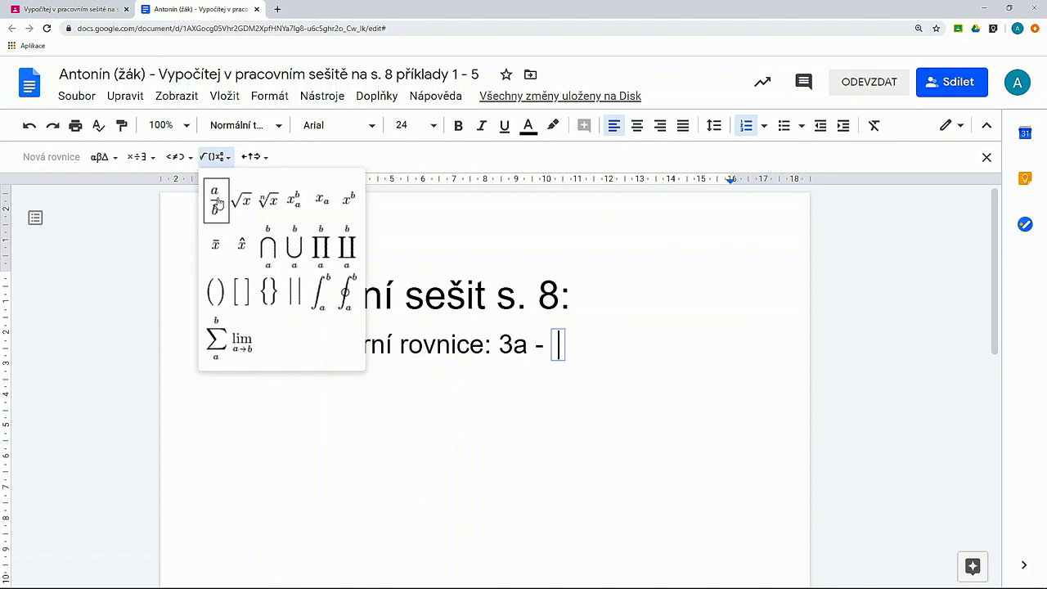
click(217, 203)
text(5a-1)
key(Down)
text(6)
click(628, 347)
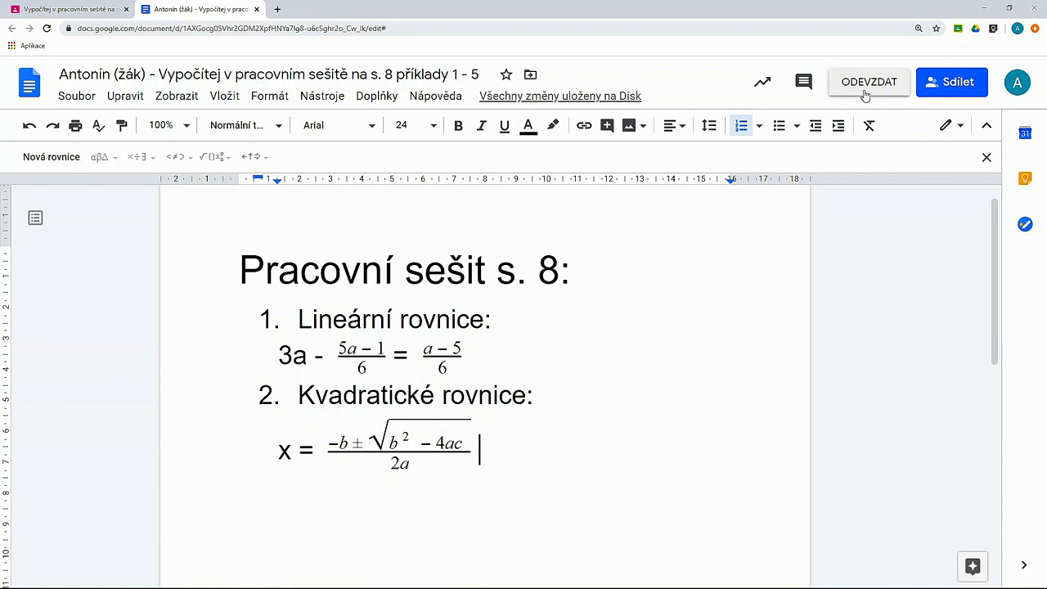
Step: Turn in the finished document for the assignment and confirm the submission
click(864, 95)
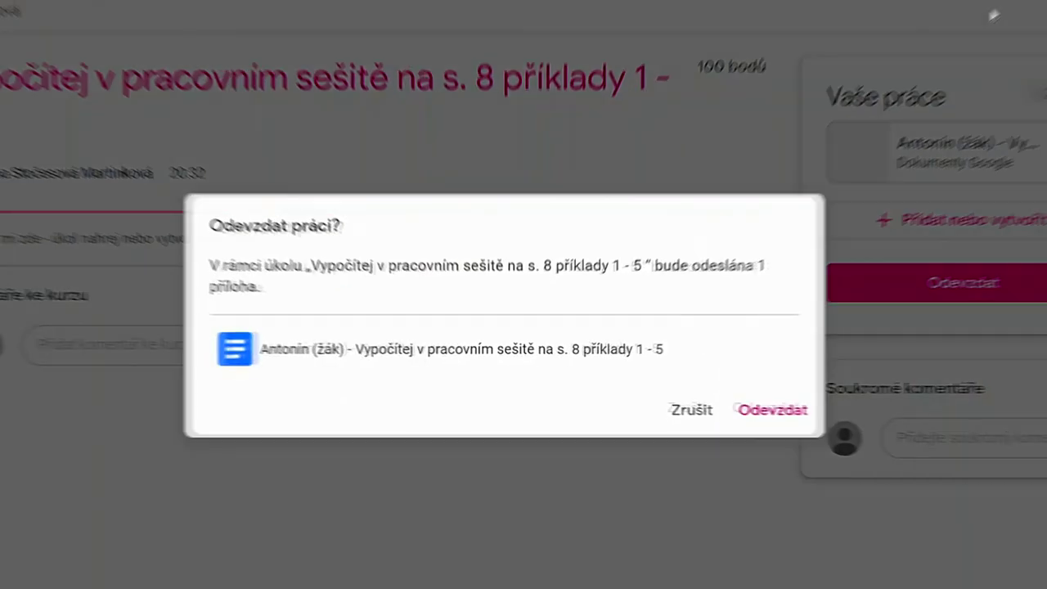
click(801, 423)
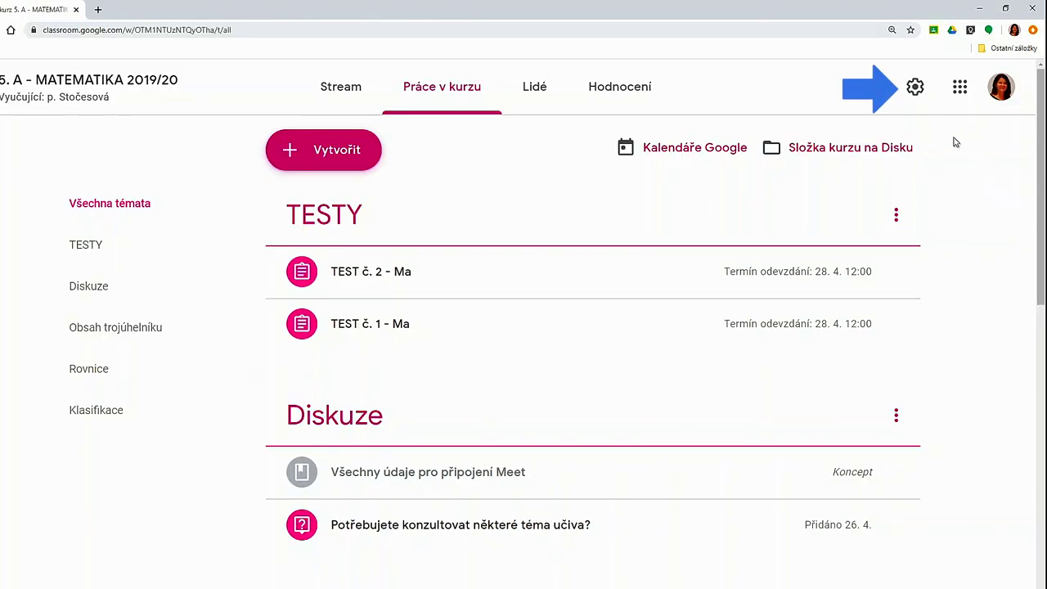
Step: In the teacher's course settings, add a grading category named Známka with 5 default points
click(918, 93)
drag(1036, 167, 1021, 486)
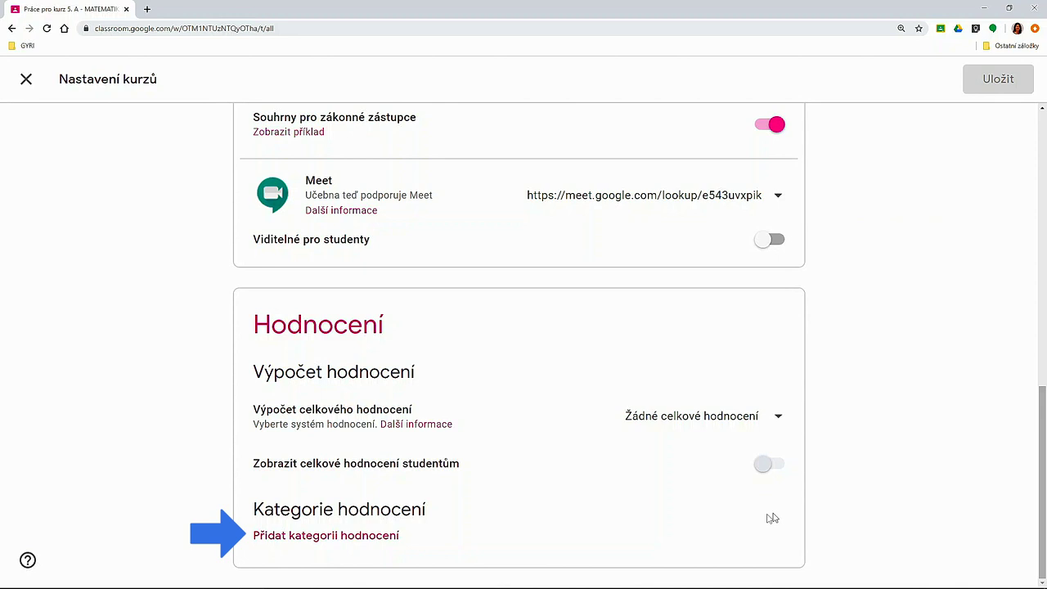
click(351, 536)
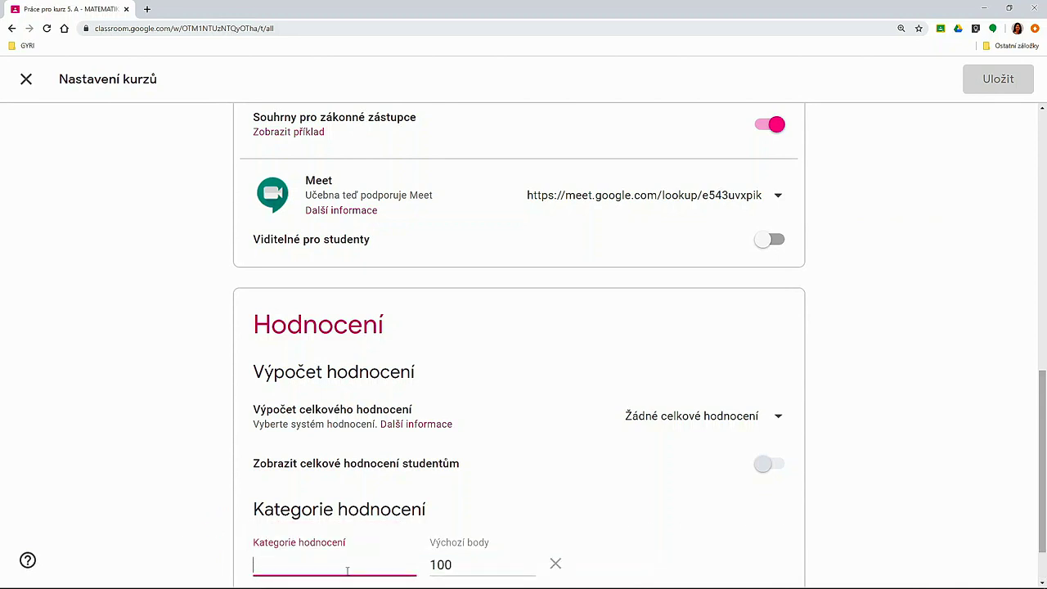
text(Známka)
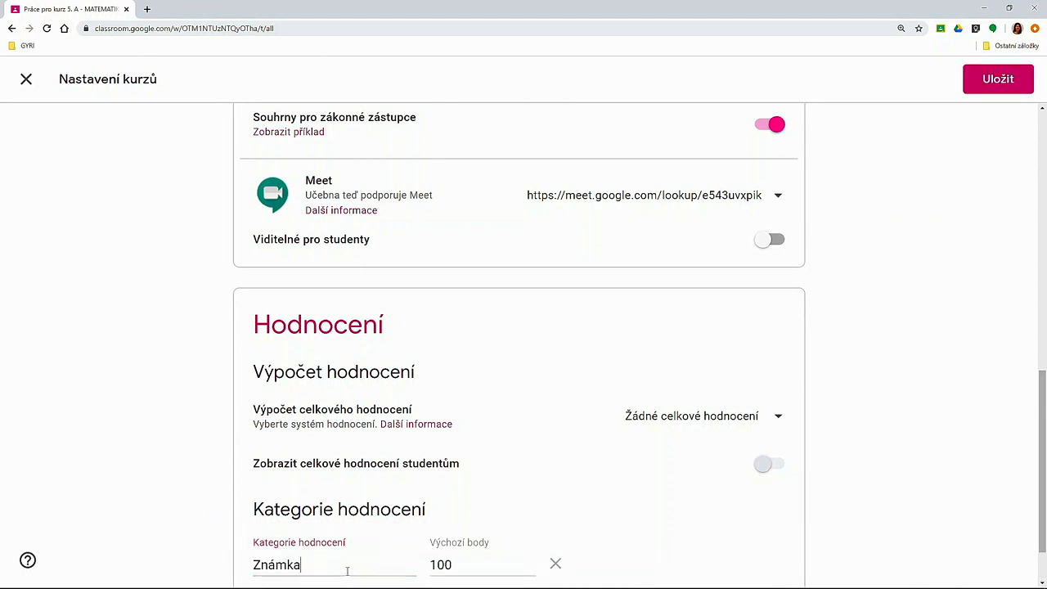
key(Tab)
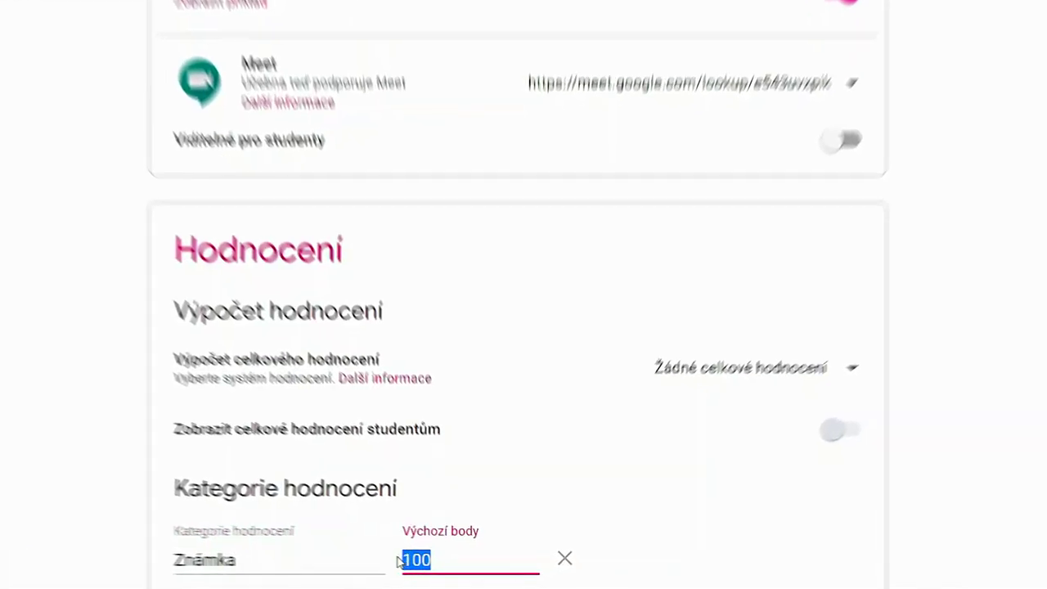
text(5)
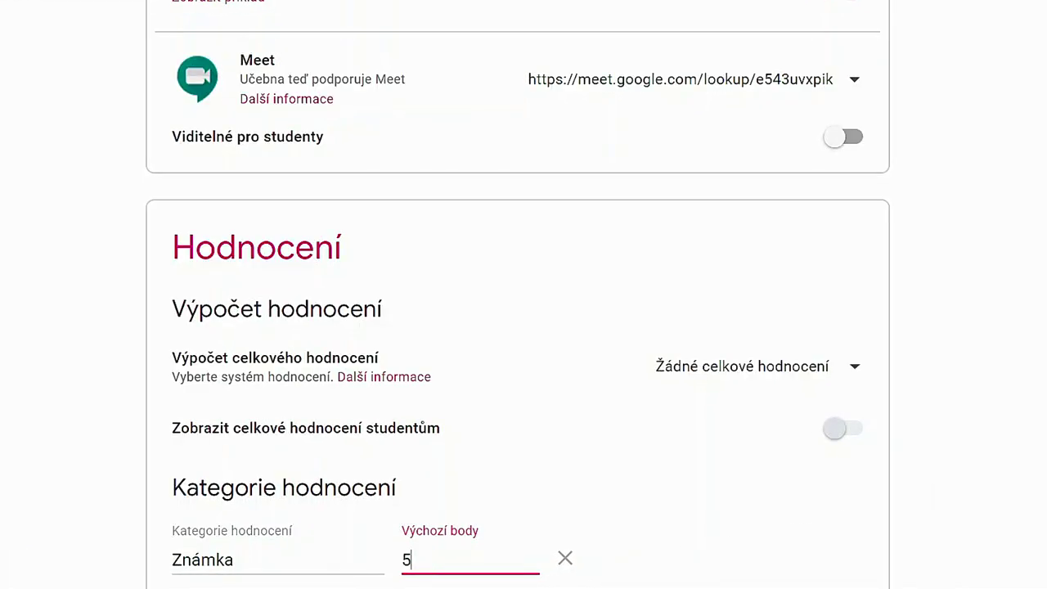
Step: Add the grading categories Pololetní test (100 points), Krátký test (20) and Pětiminutovky (10), and save the course settings
key(Tab)
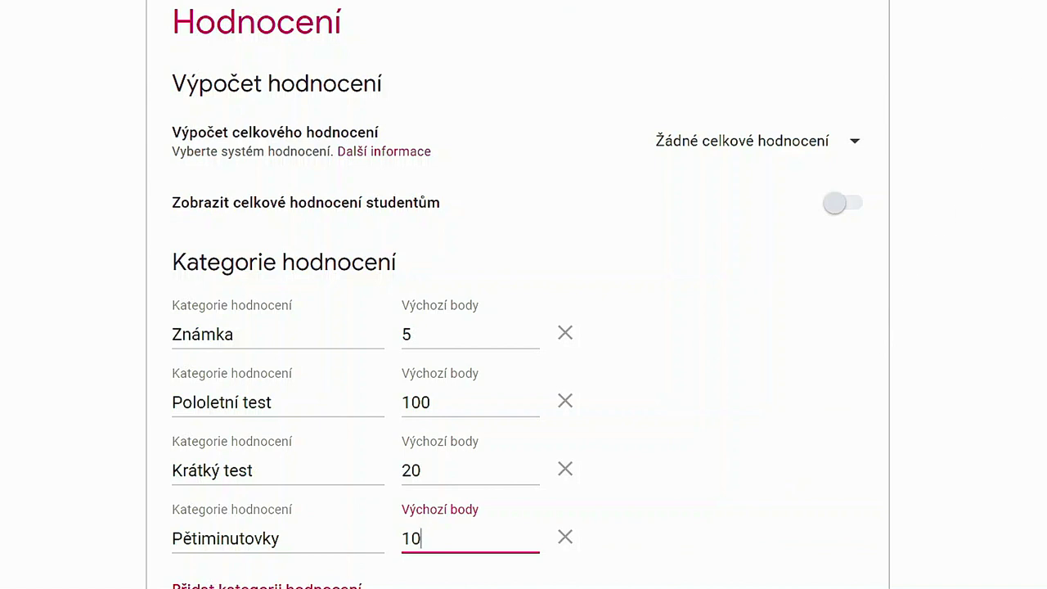
click(973, 80)
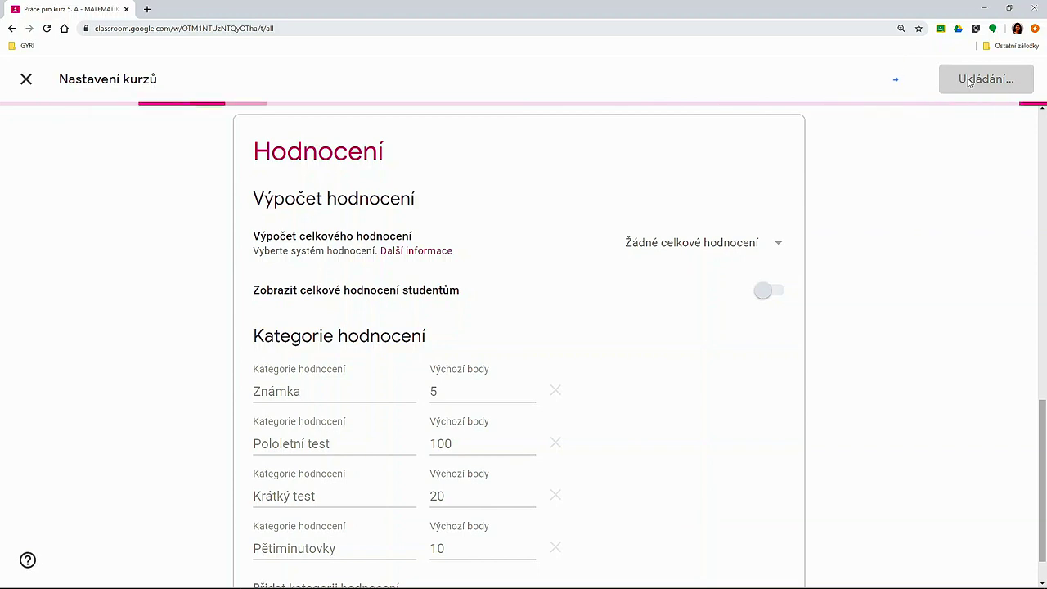
Step: Try out the grading categories Známka and Pětiminutovky in a new assignment, and close it without assigning
click(399, 152)
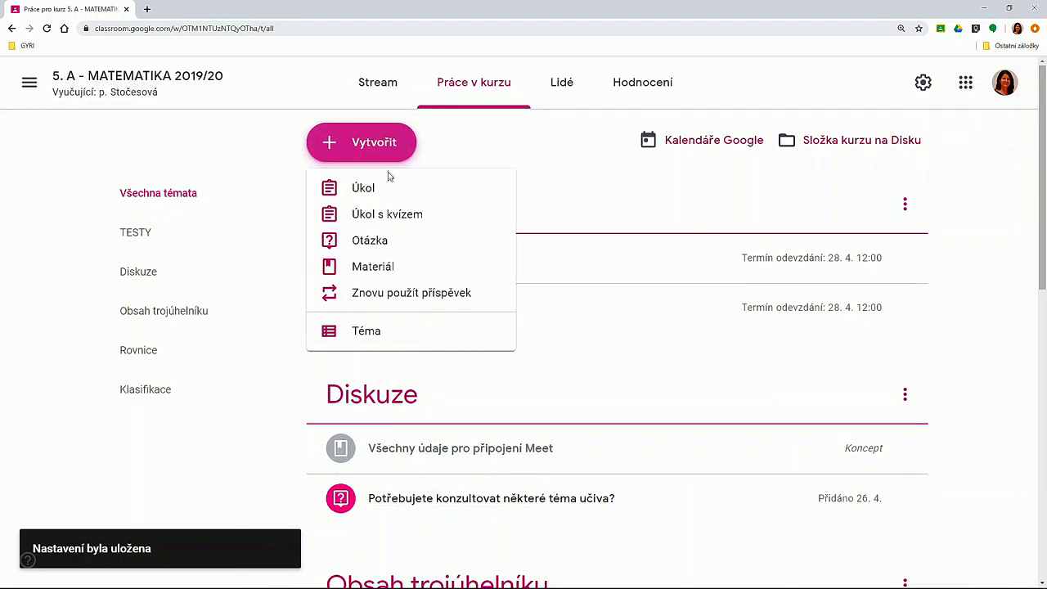
click(459, 200)
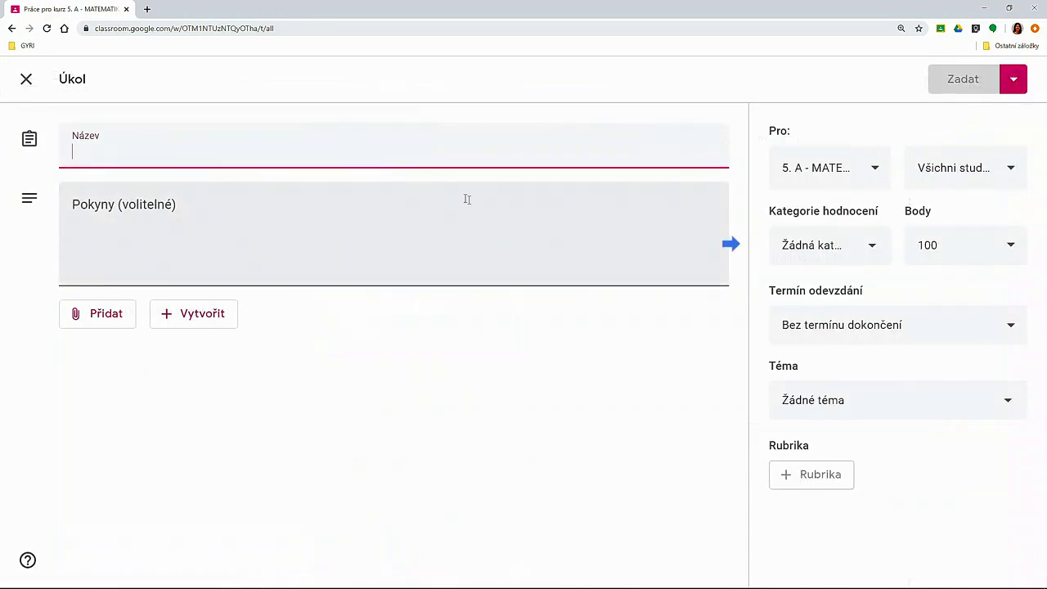
click(872, 249)
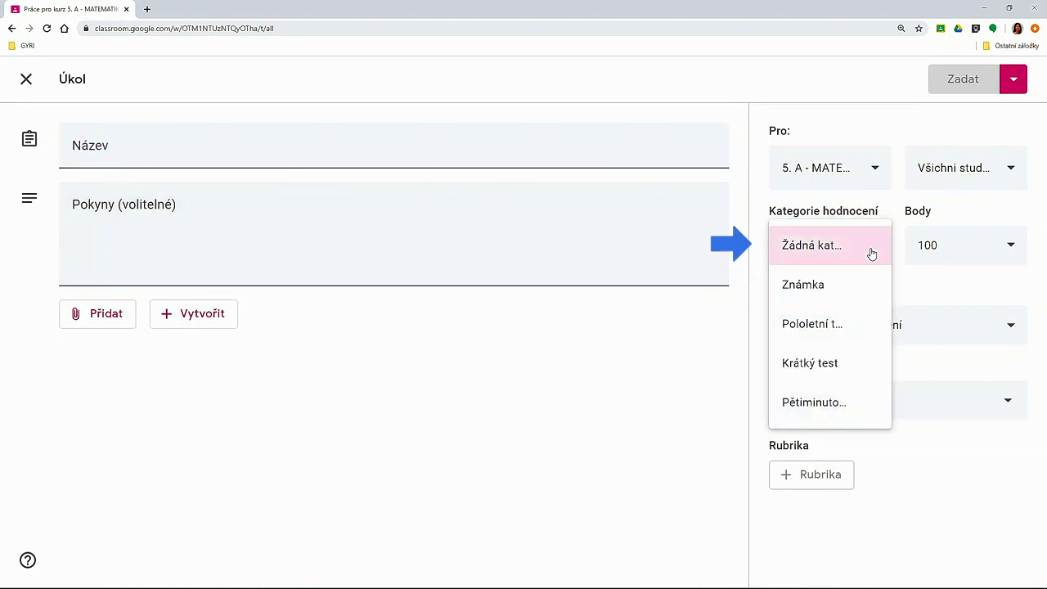
click(853, 284)
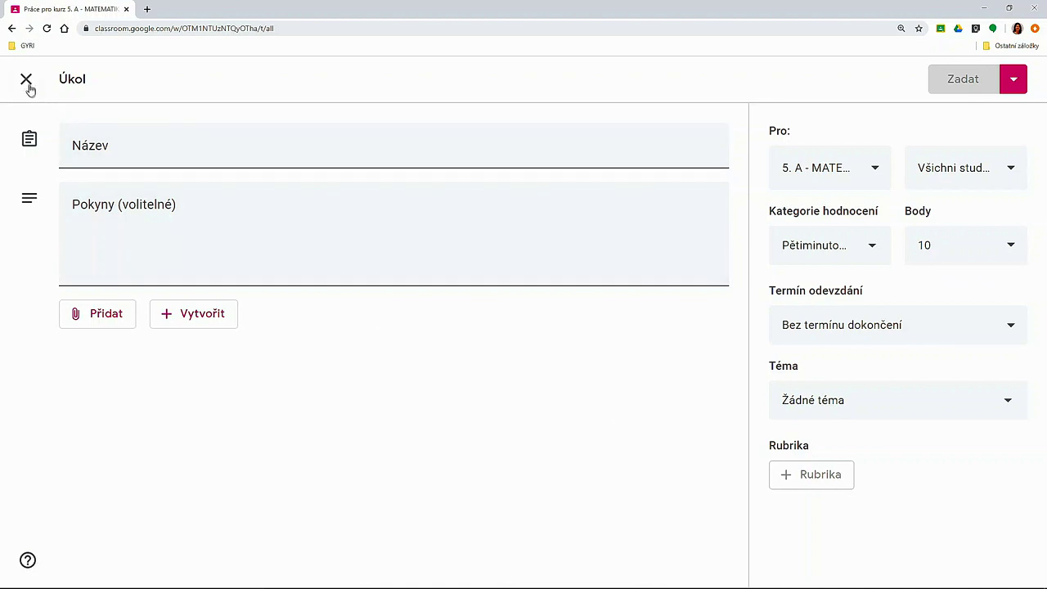
click(27, 84)
Step: In the course grades overview, give the first student 90 out of 100 points for the "Vypočítej v…" assignment
click(646, 99)
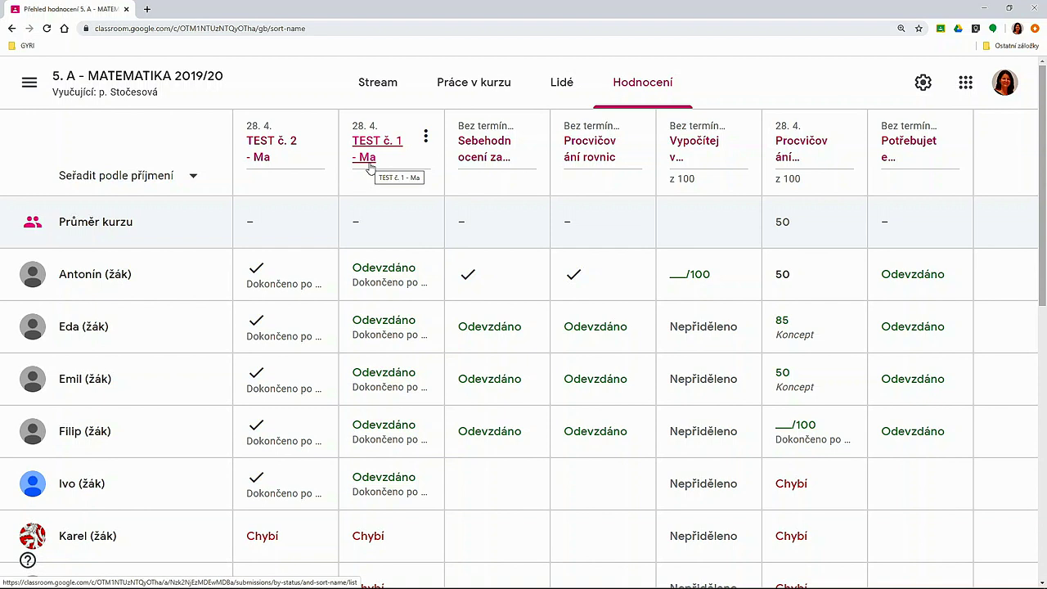
click(677, 282)
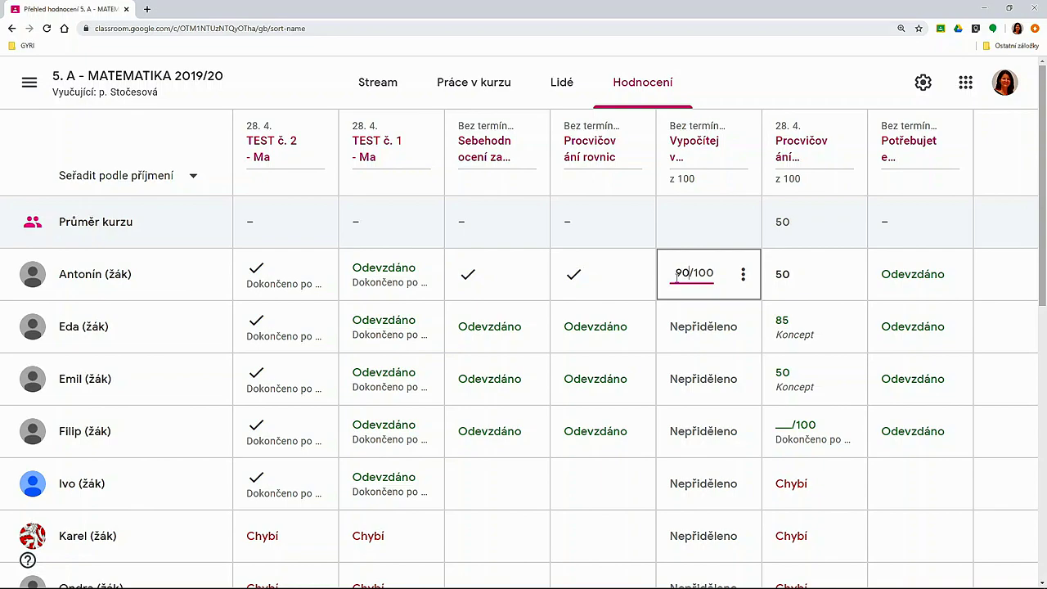
text(90)
Step: Open the individual work overview of the first student labelled žákyně in the grades list
scroll(996, 302, down, 3)
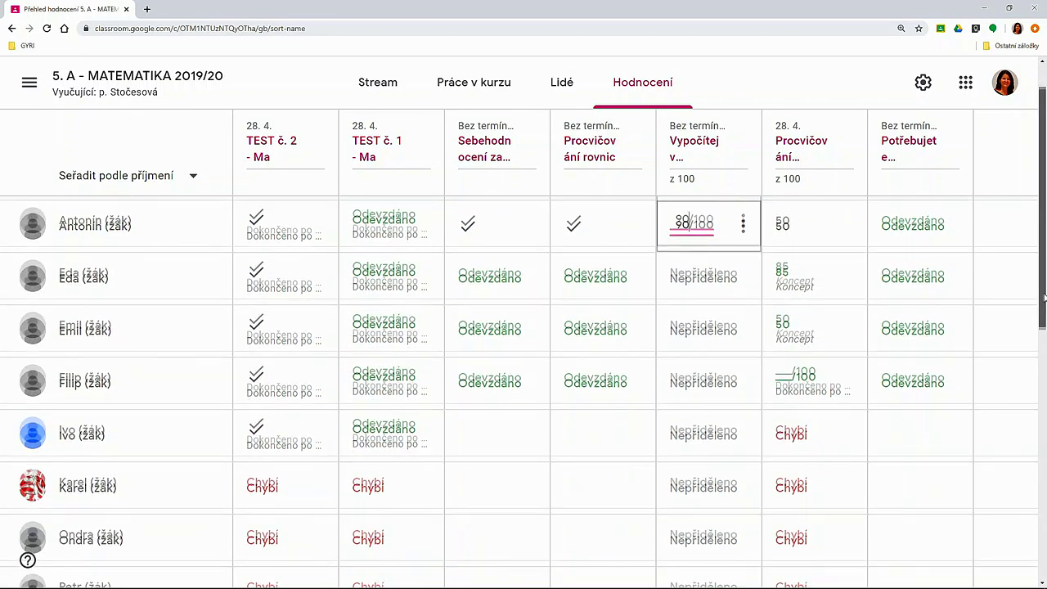
drag(1044, 372, 1044, 495)
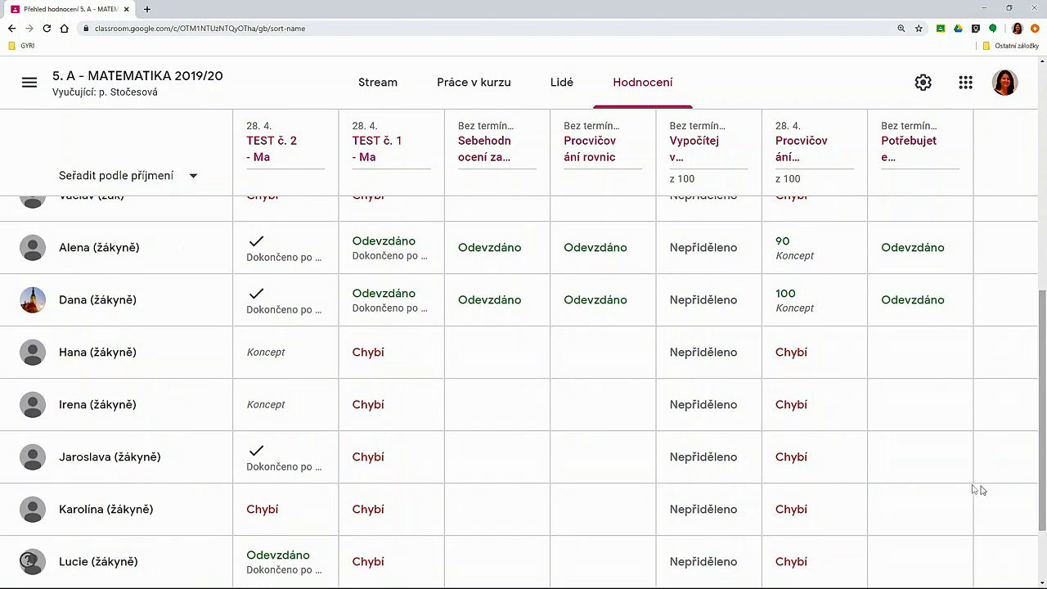
click(103, 256)
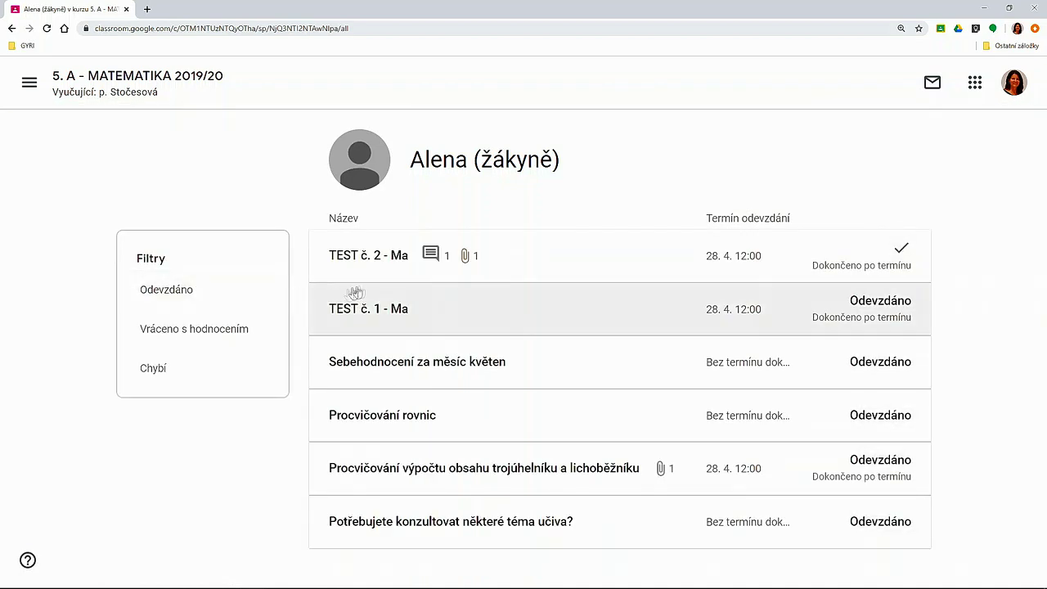
Step: Open the student's submitted TEST č. 2 - Ma document and view the level descriptions of the rubric criterion TEST Ma - výsledky
click(386, 272)
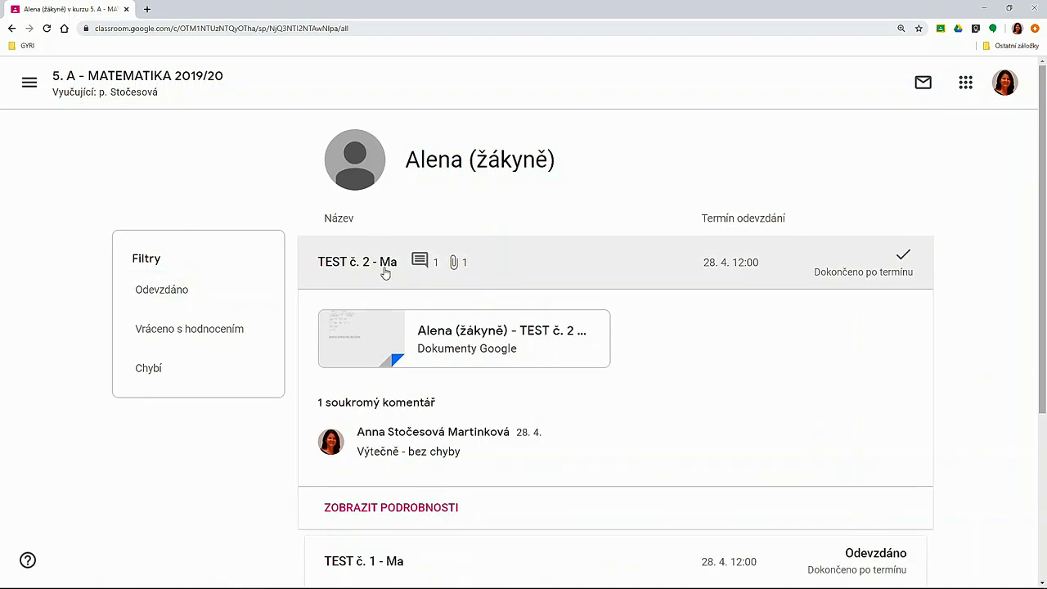
click(451, 348)
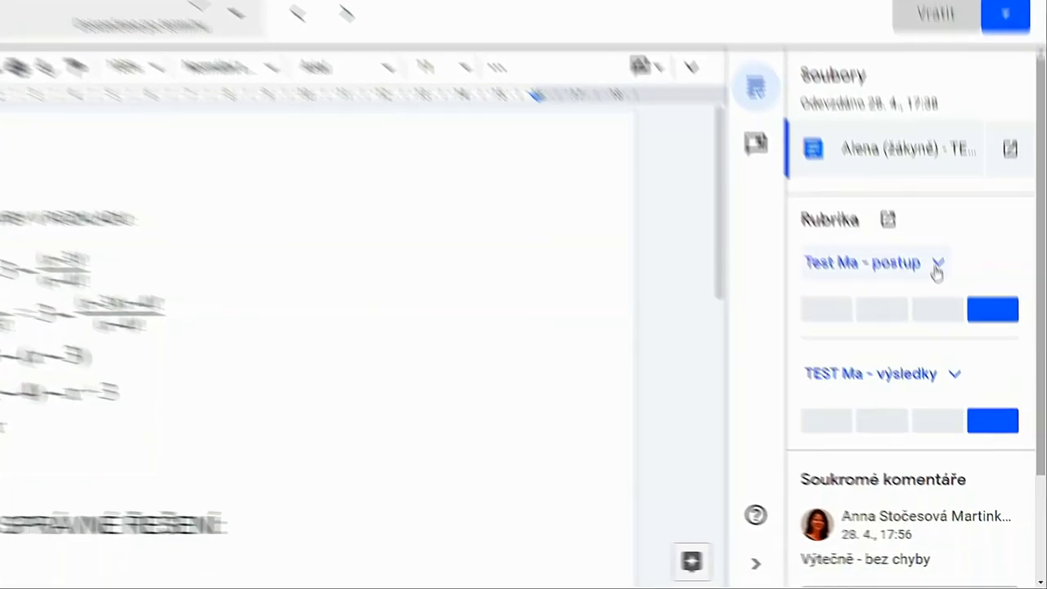
click(961, 328)
drag(1042, 270, 1042, 539)
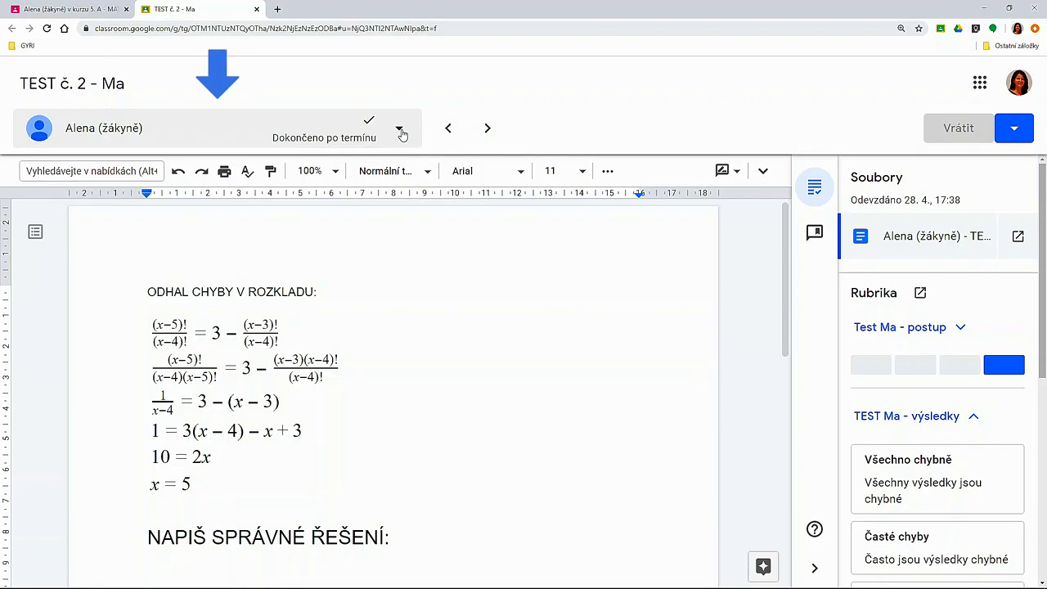
Step: Switch to another student's submitted TEST č. 2 - Ma, rate the results criterion as Časté chyby, and return the work
click(301, 65)
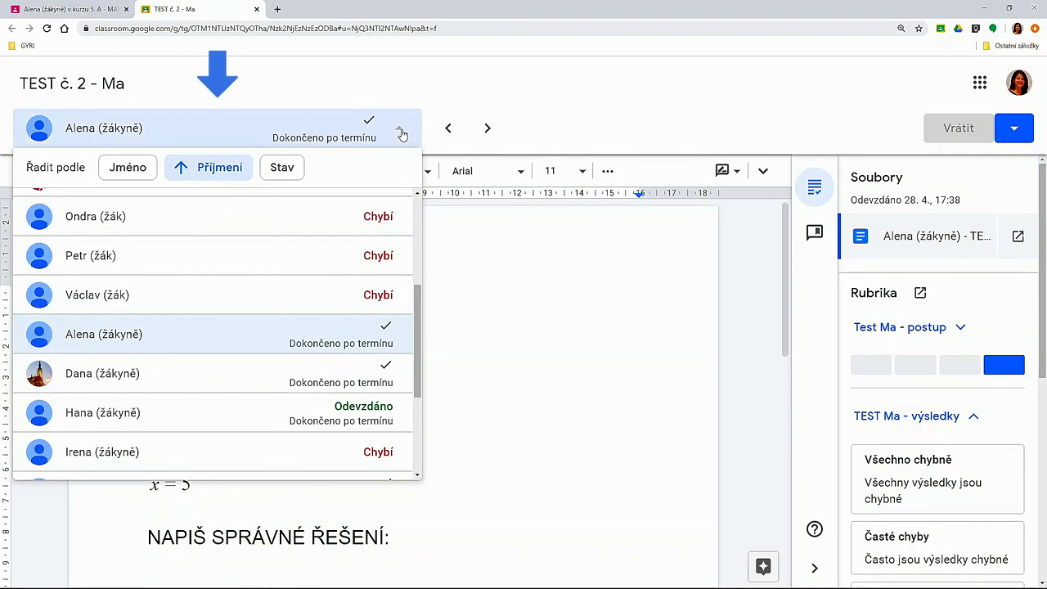
drag(416, 292, 415, 395)
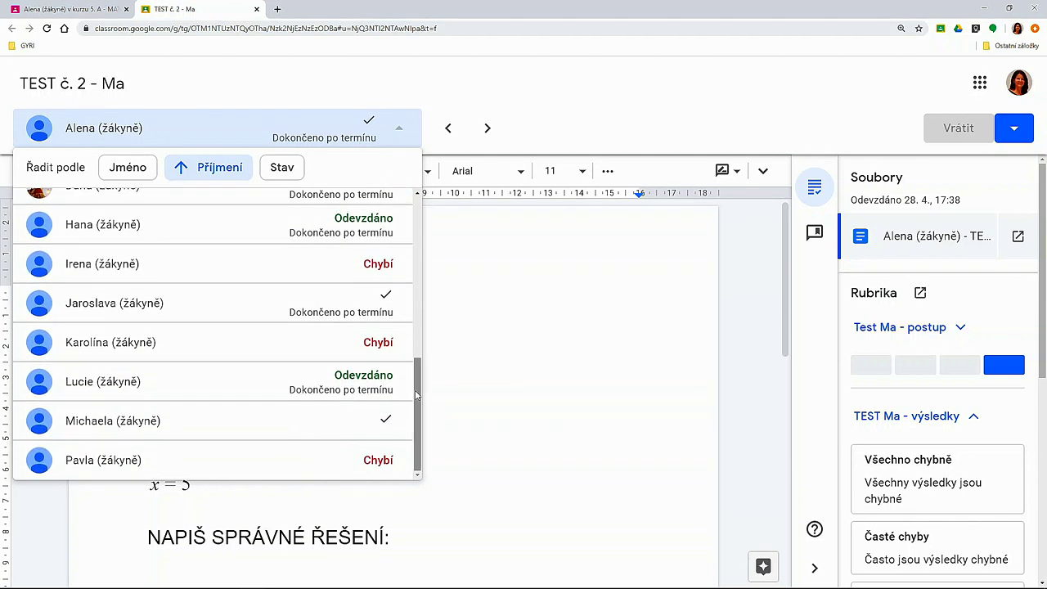
click(364, 389)
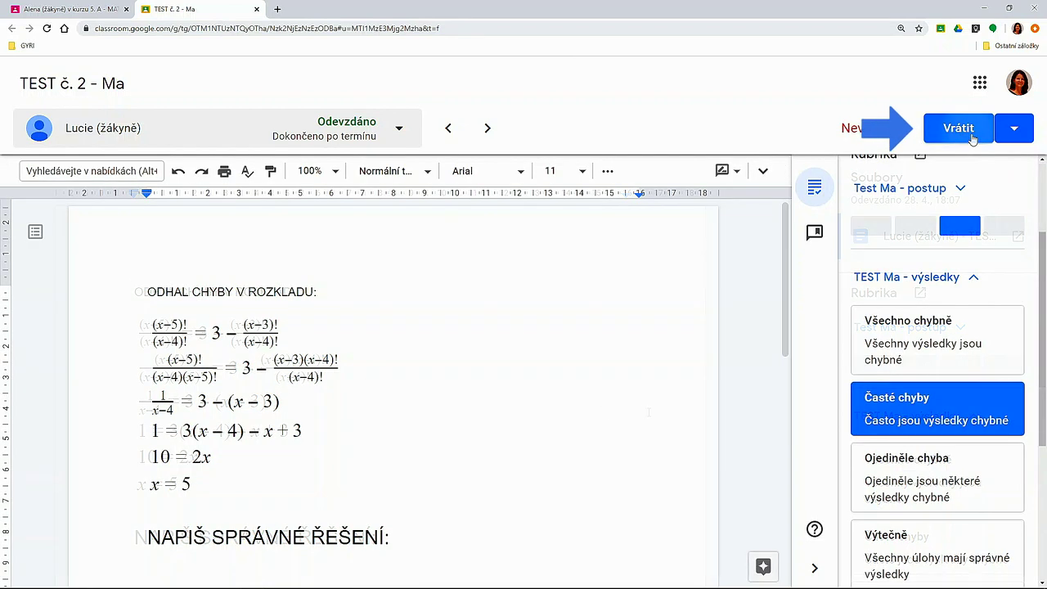
click(958, 128)
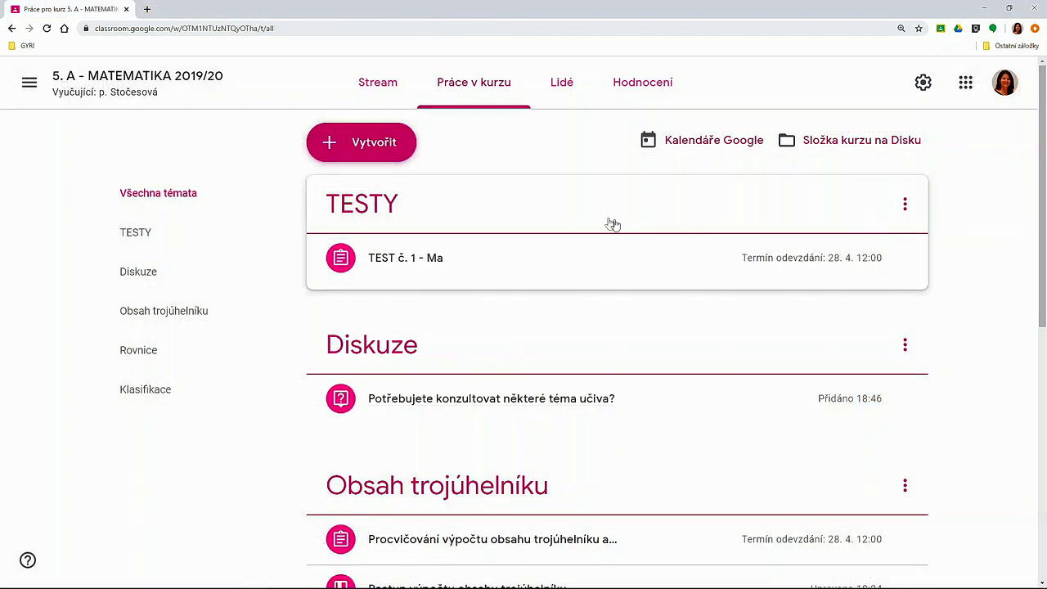
Step: Create a new assignment TEST č. 2 - Ma and start a new rubric for it with scoring turned off
click(389, 149)
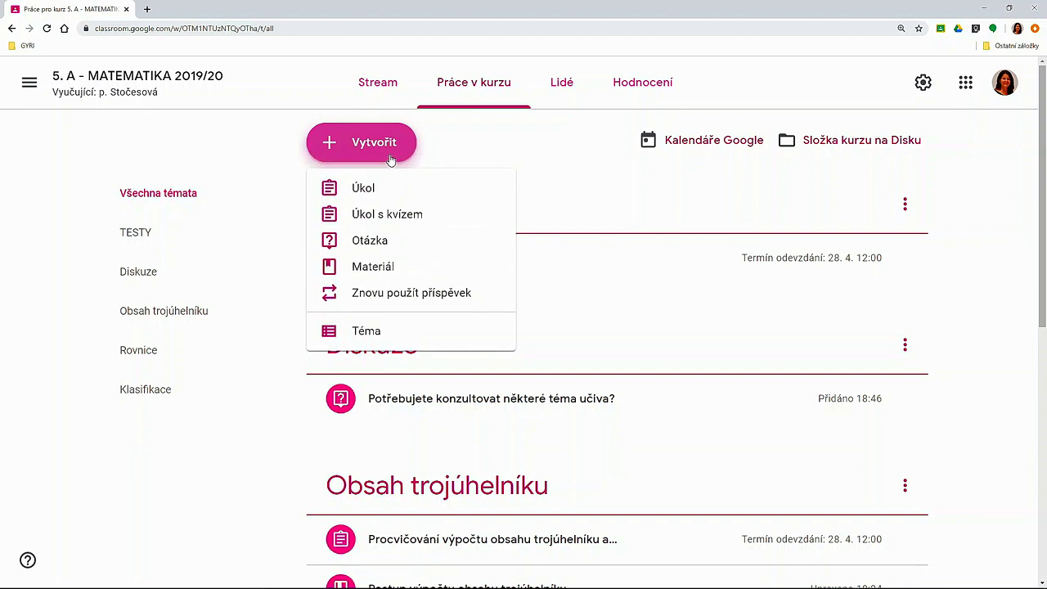
click(458, 187)
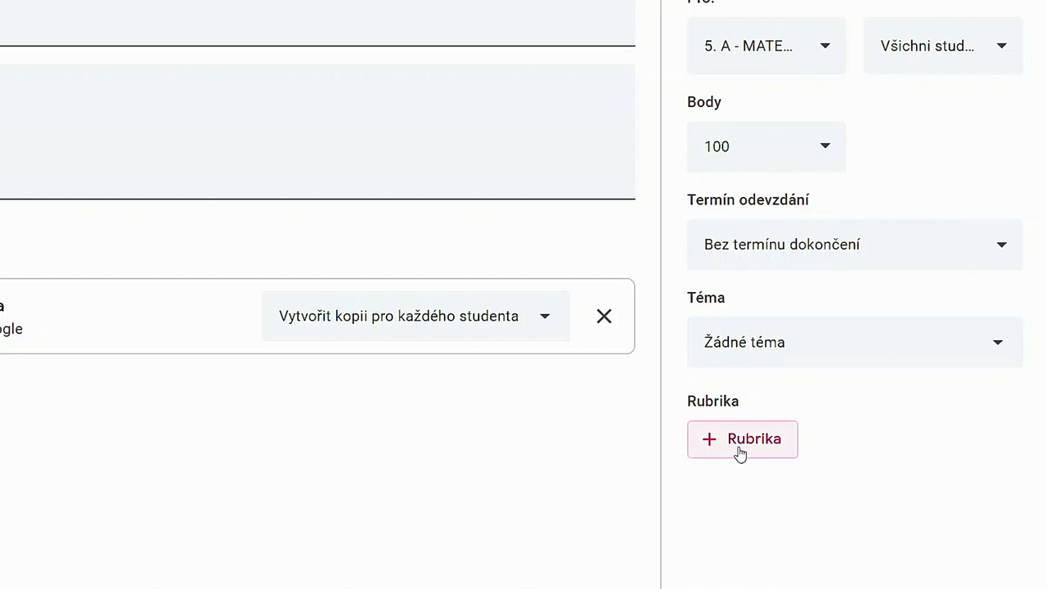
click(739, 448)
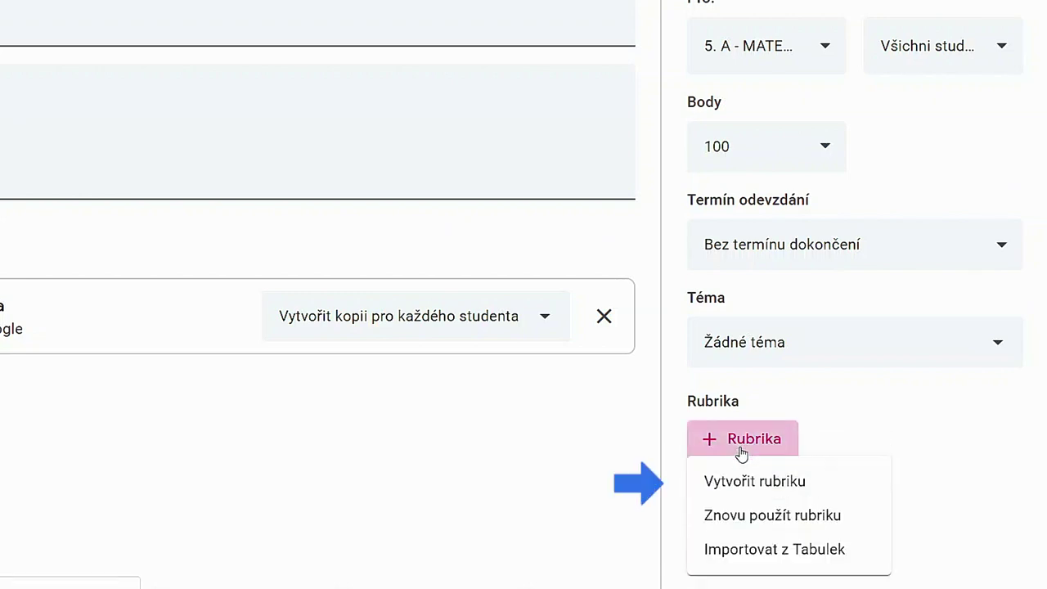
click(822, 491)
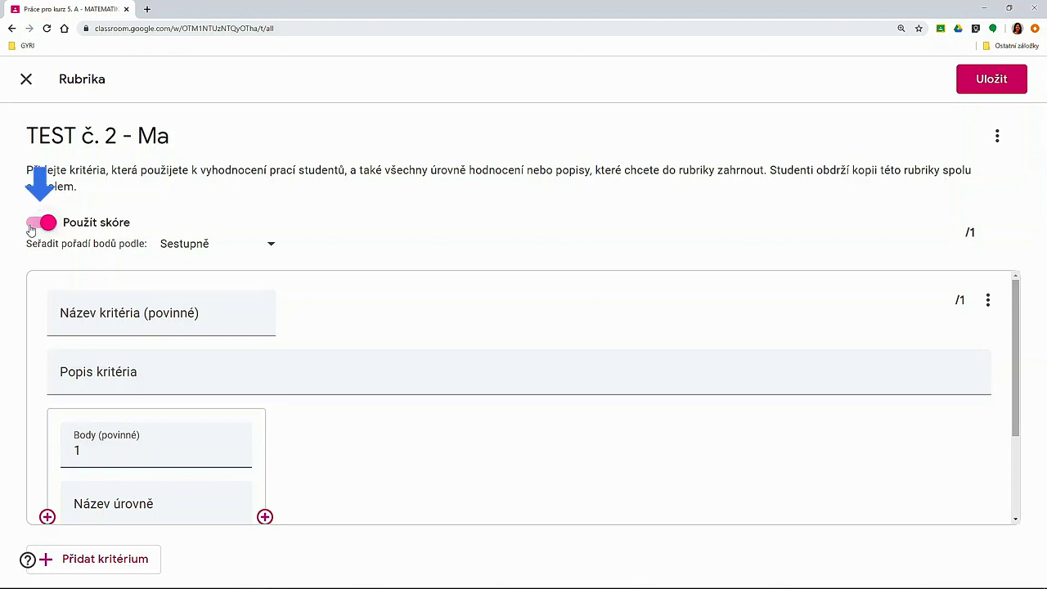
click(32, 224)
click(614, 364)
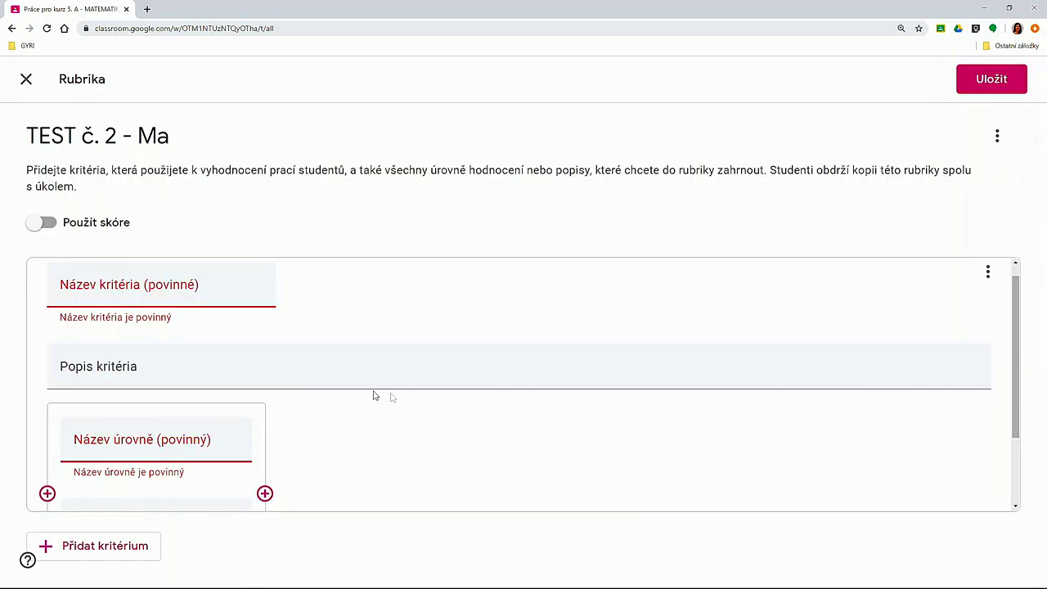
Step: Name the first rubric criterion "Test Ma - postup" and describe it as "Hodnocen správně zvolený postup řešení úloh"
click(90, 296)
text(Test Ma - postup)
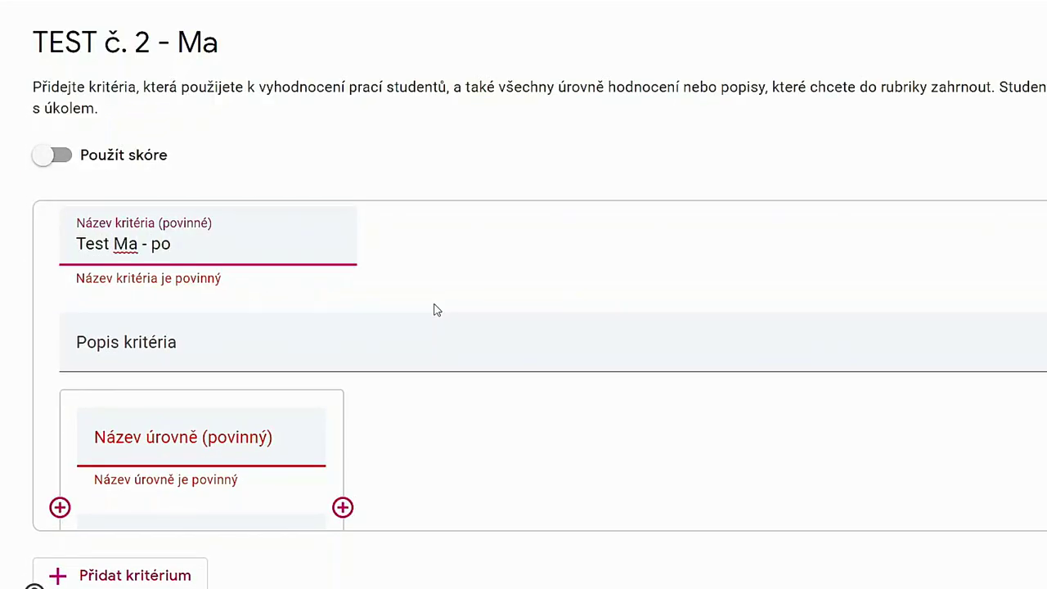
click(433, 309)
text(Hodno)
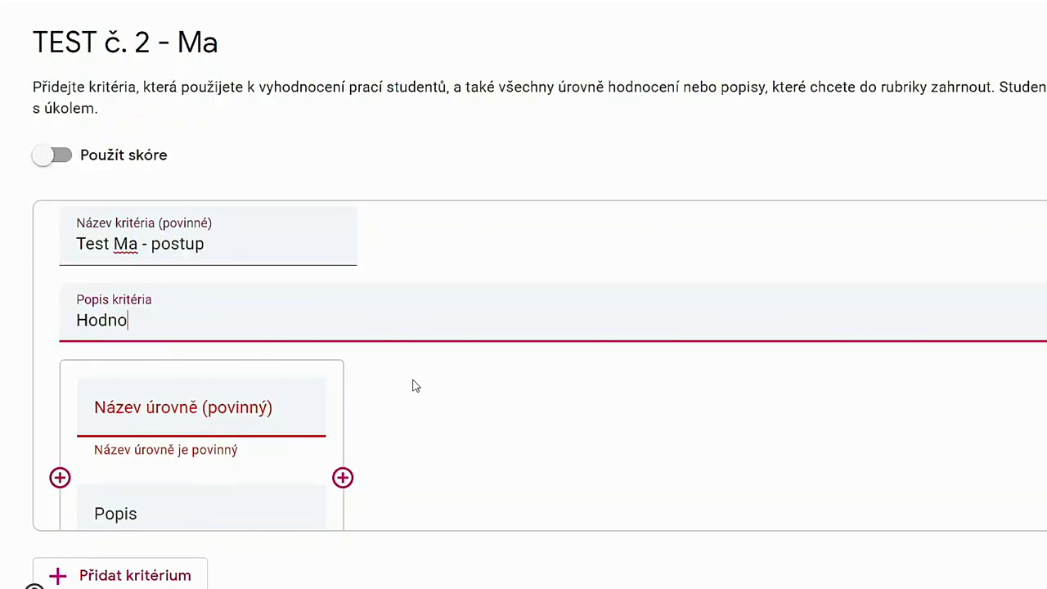
text(cen správně zvolený postup řešení úloh)
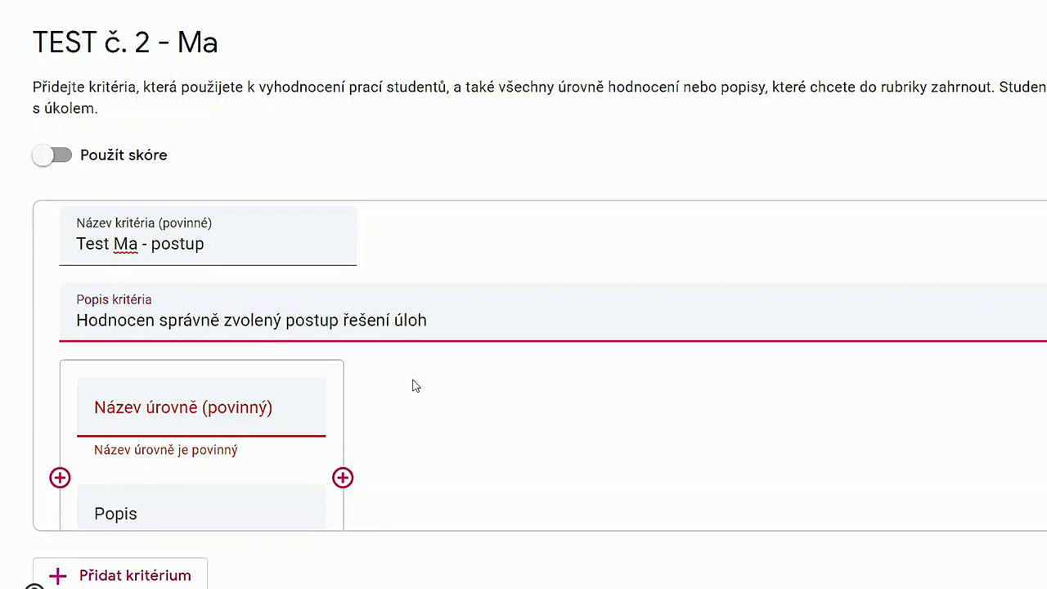
Step: Define the criterion's first level as "Výtečně" with the description "Všechny úlohy mají správný postup"
click(117, 430)
text(Výtečně)
click(128, 473)
text(Všechny úlohy mají správný postu)
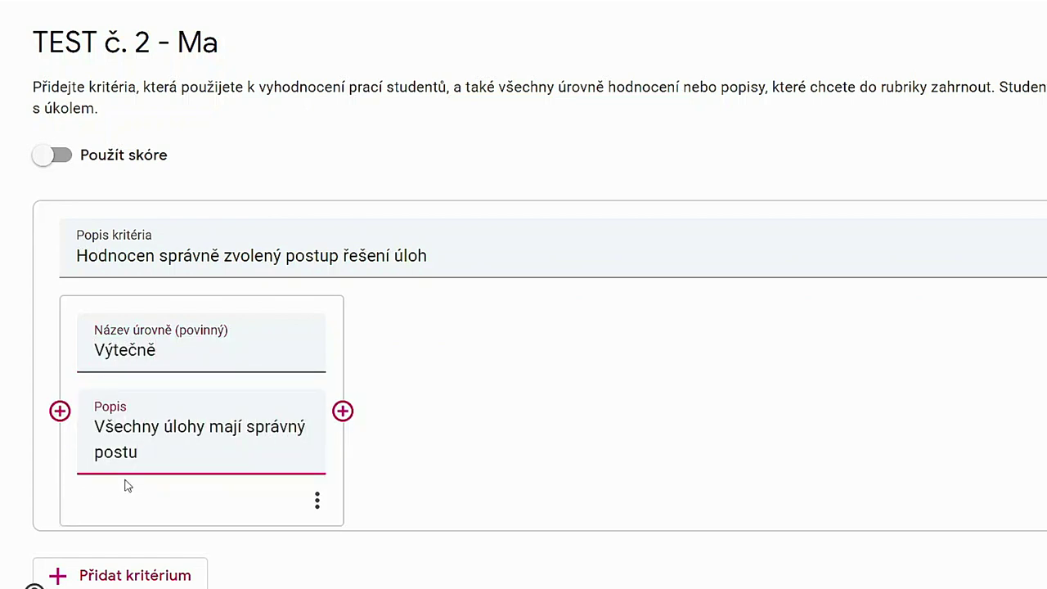
text(p)
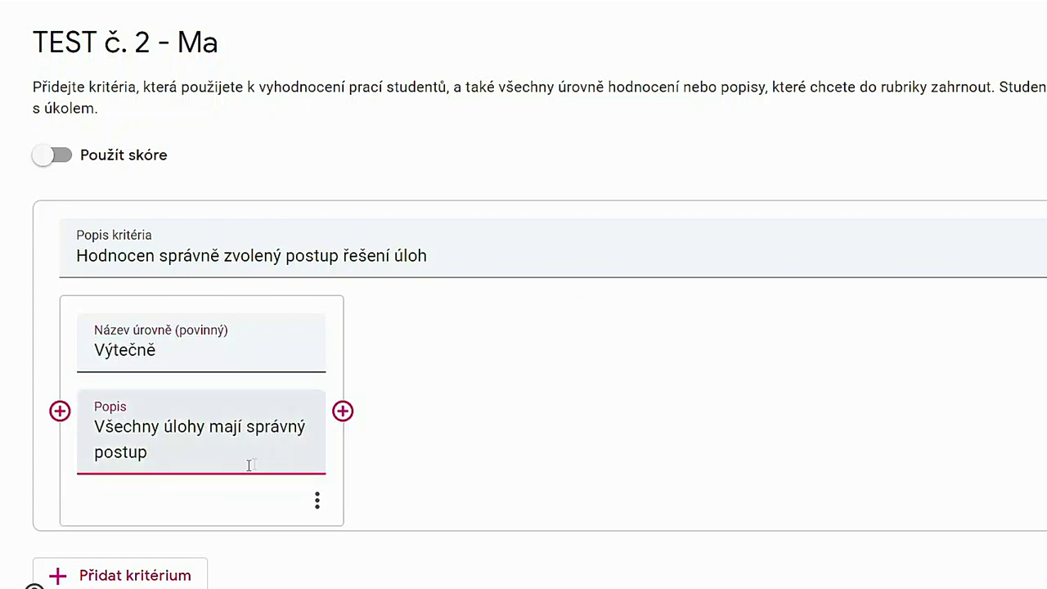
Step: Add the levels Ojediněle chyba, Často chyba and Špatné postupy řešení with descriptions, the last being "Všechny úlohy mají špatné postupy řešení"
click(343, 413)
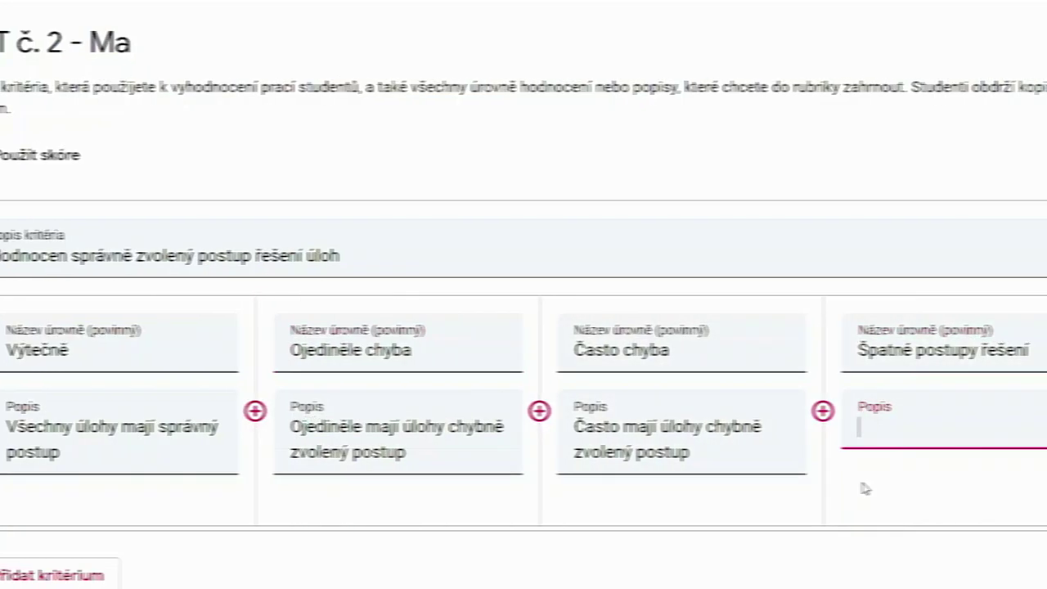
text(Všechny úlohy mají špatně)
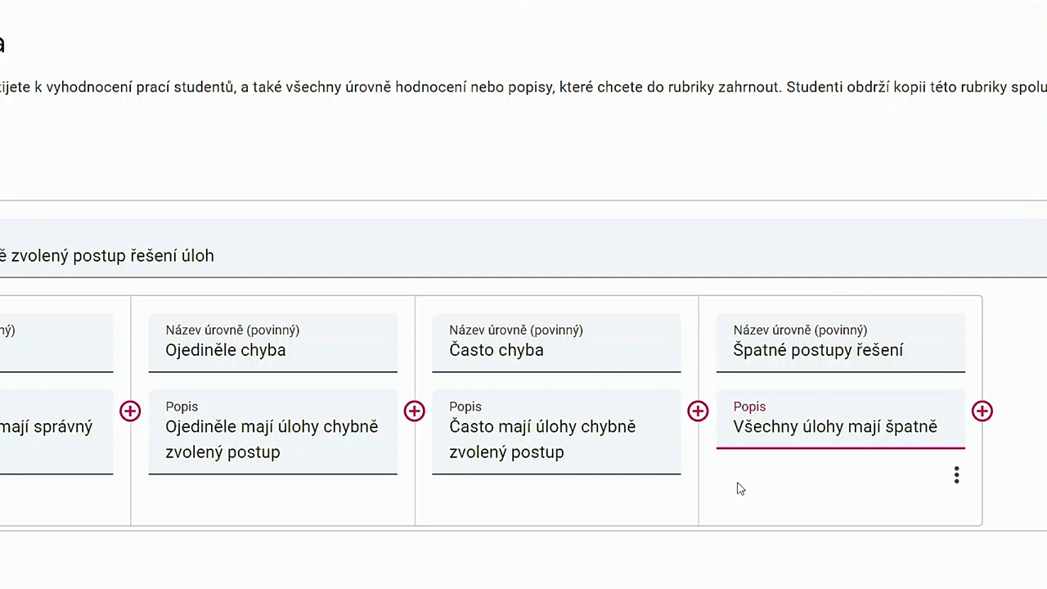
key(BackSpace)
text(é postupy řešení)
Step: Append "- souhrnné hodnocení testu" to the description of the first criterion
click(249, 276)
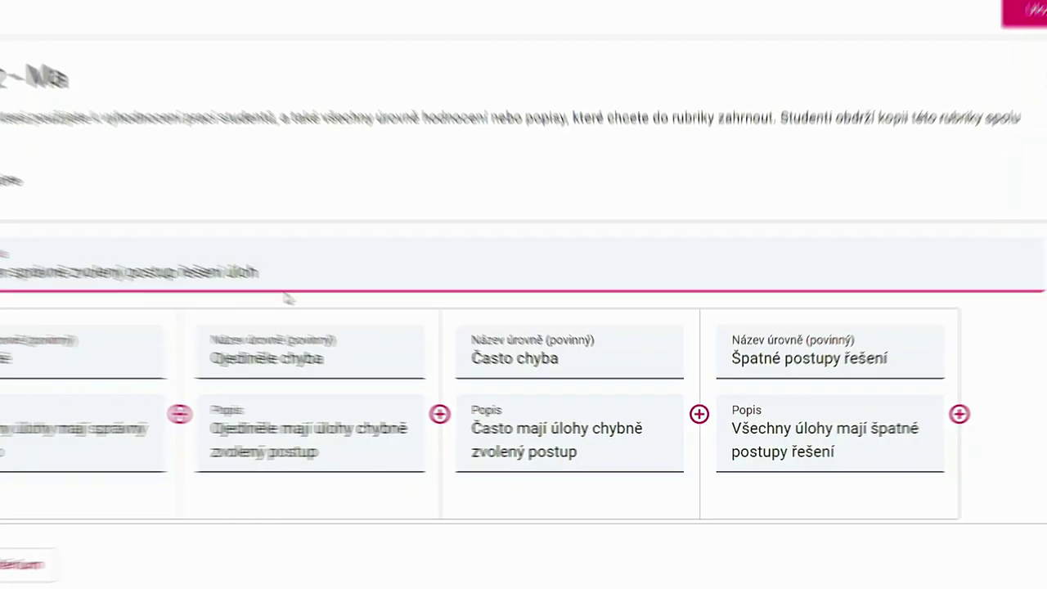
text(- souhrnné hodnocení testu)
scroll(1023, 477, down, 1)
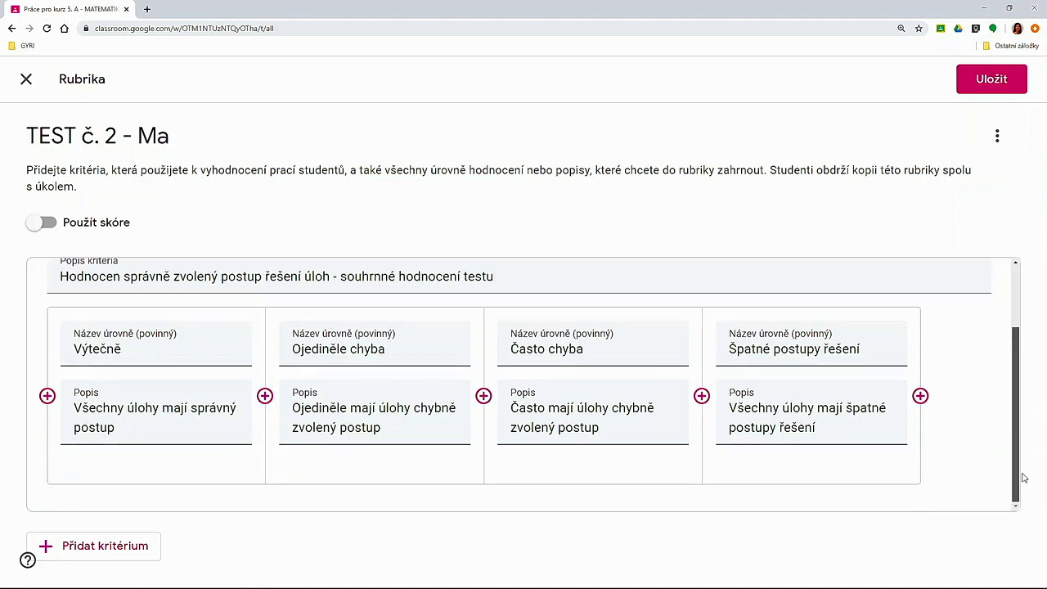
Step: Add a second criterion for correct results with levels Výtečně, Ojediněle chyba, Časté chyby and Všechno chybně, and save the rubric
click(155, 556)
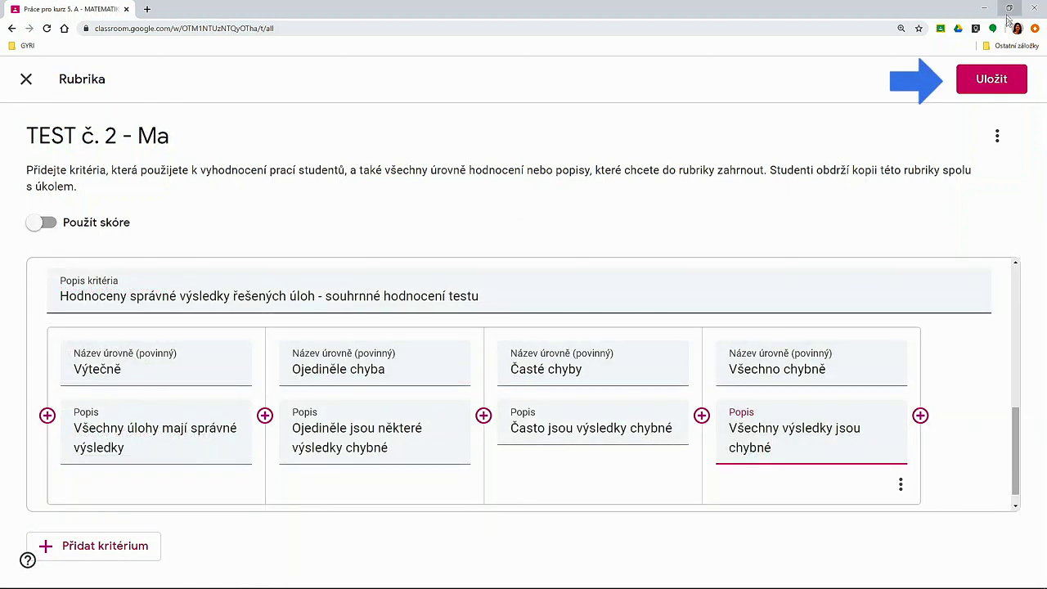
click(992, 83)
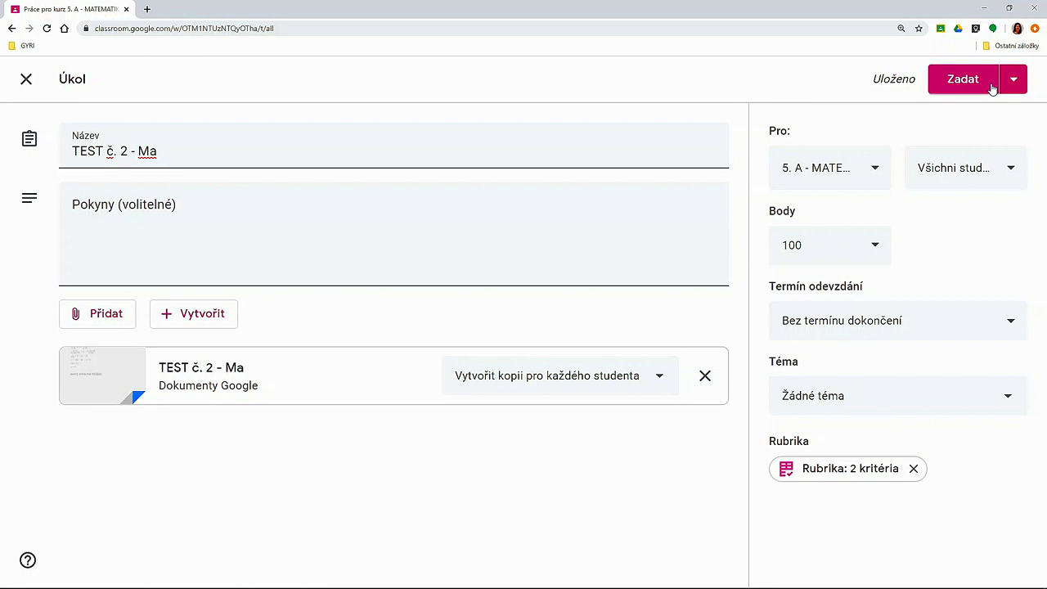
Step: Open the rubric "Sebehodnocení - souhrnné" and export it to Google Sheets
click(865, 478)
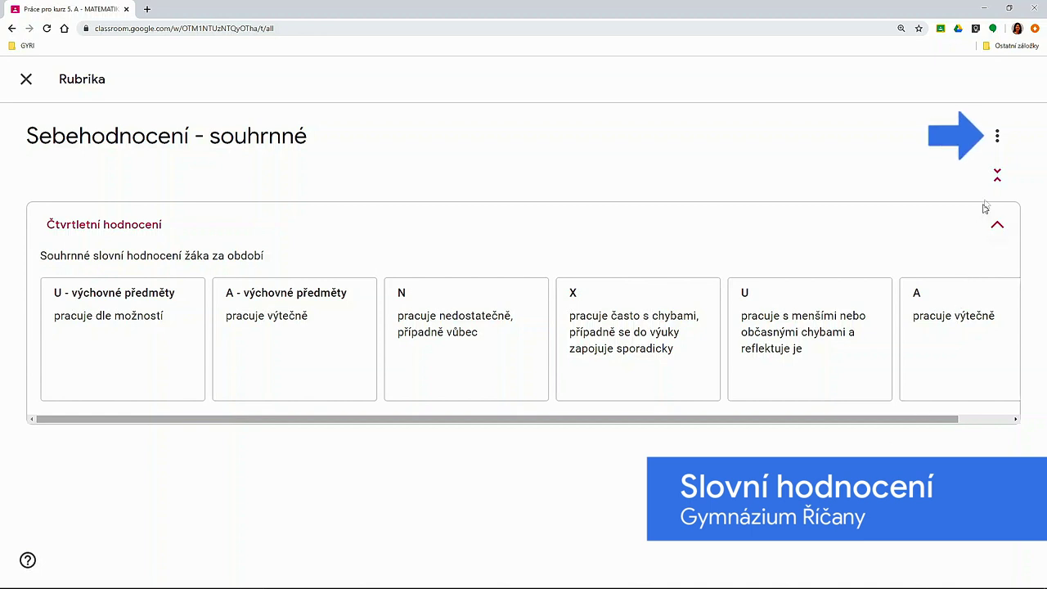
click(999, 139)
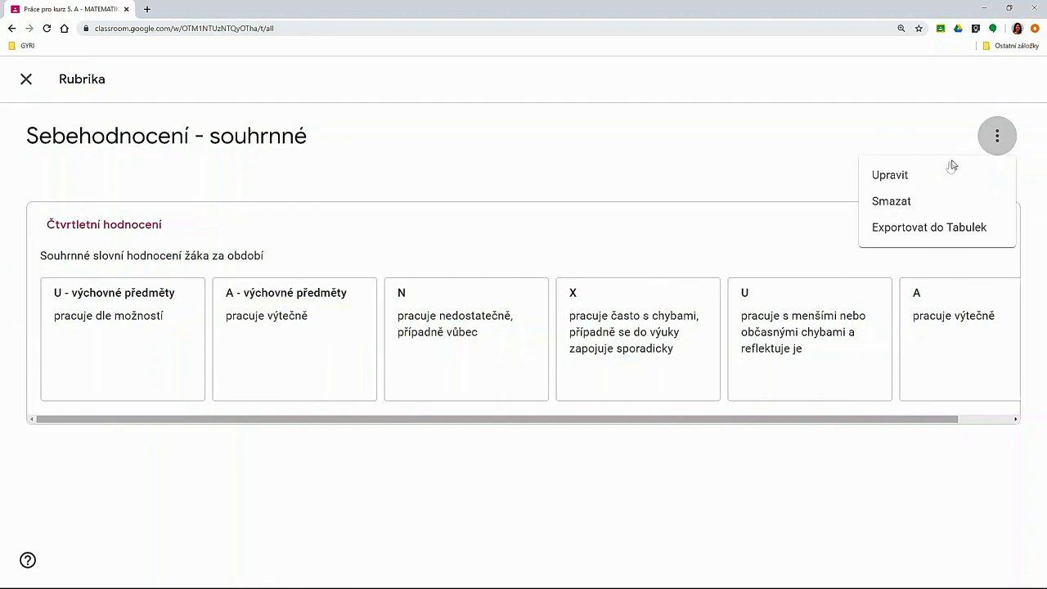
click(907, 229)
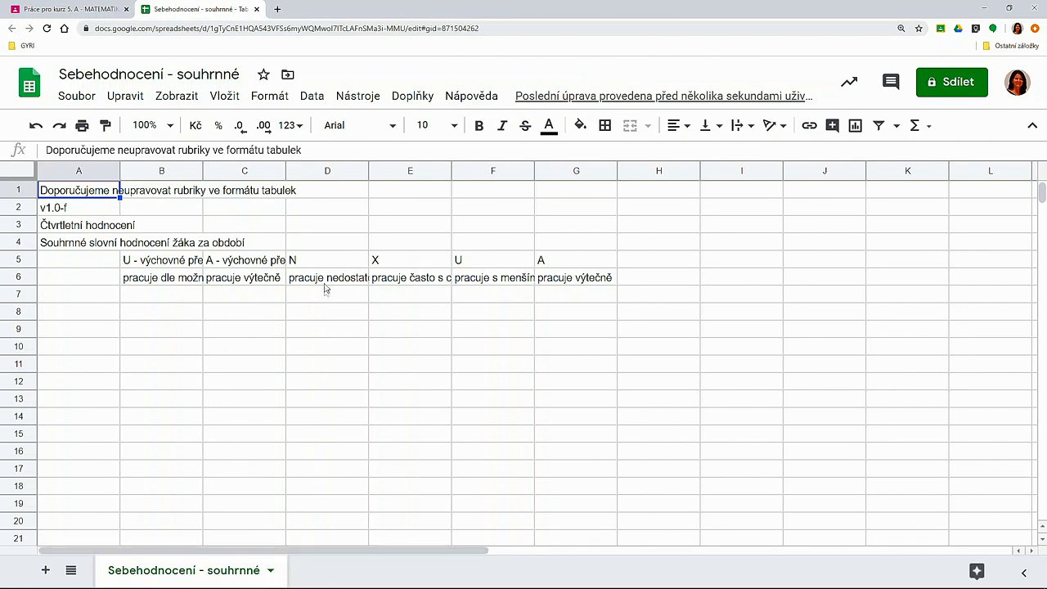
Step: Check which Drive folder holds the exported rubric spreadsheet, and close the spreadsheet
click(287, 75)
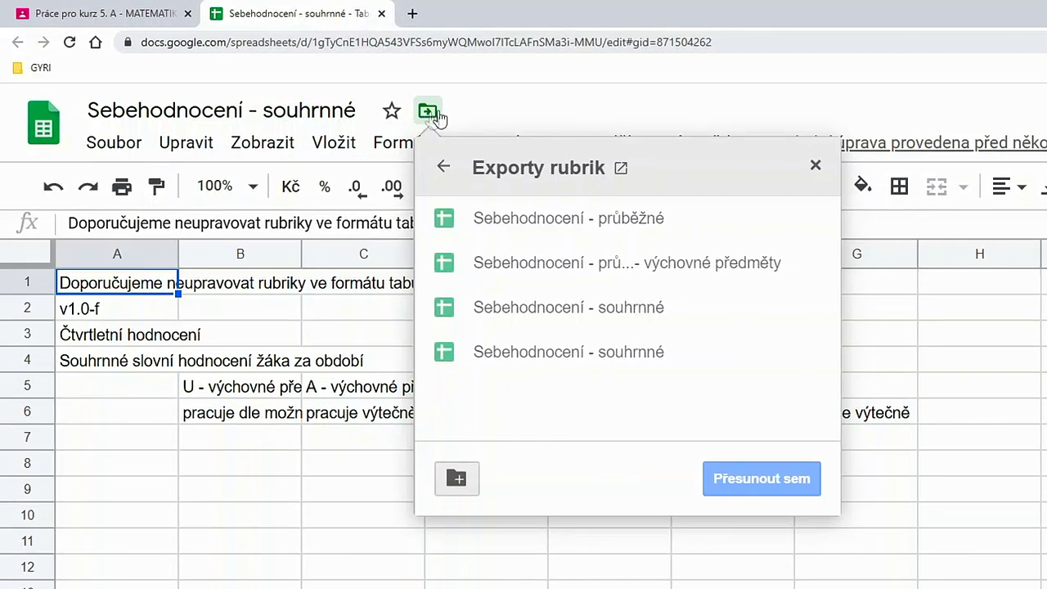
click(483, 101)
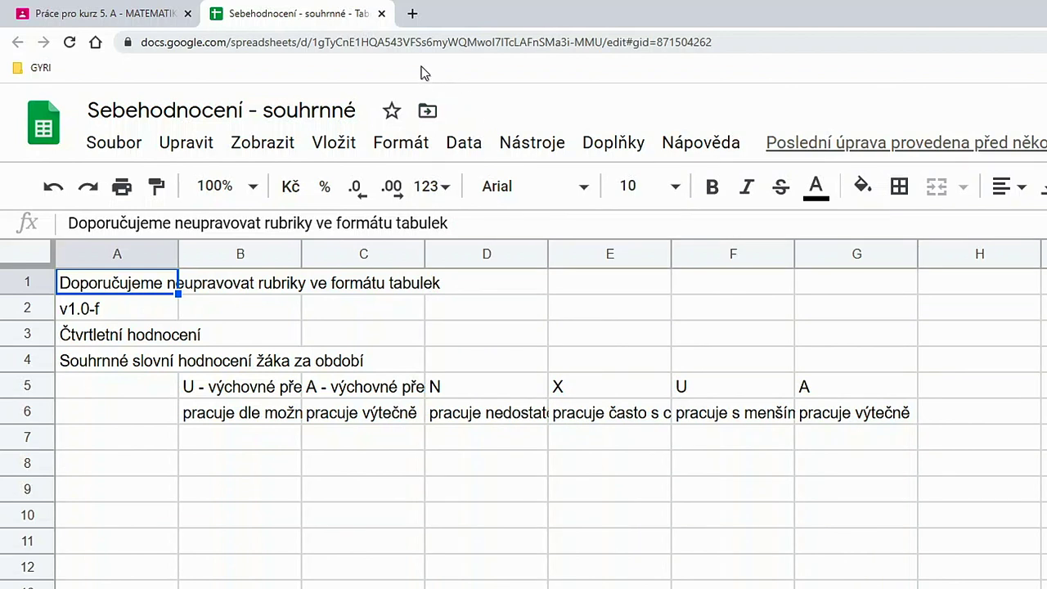
click(381, 13)
Step: Title the new assignment "SEBEHODNOCENÍ ZA MĚSÍC DUBEN" with the instructions "Ve formuláři Sebehodnocení zhodnoťte své vzdělávání na dálku."
text(SEBE)
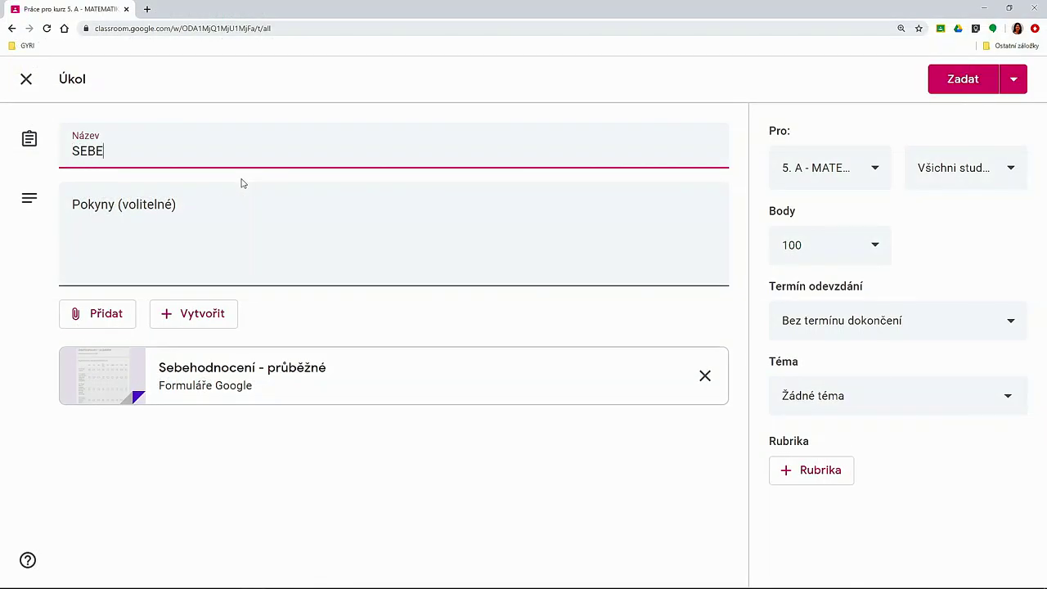
text(HODNOCENÍ ZA MĚSÍC DUBEN)
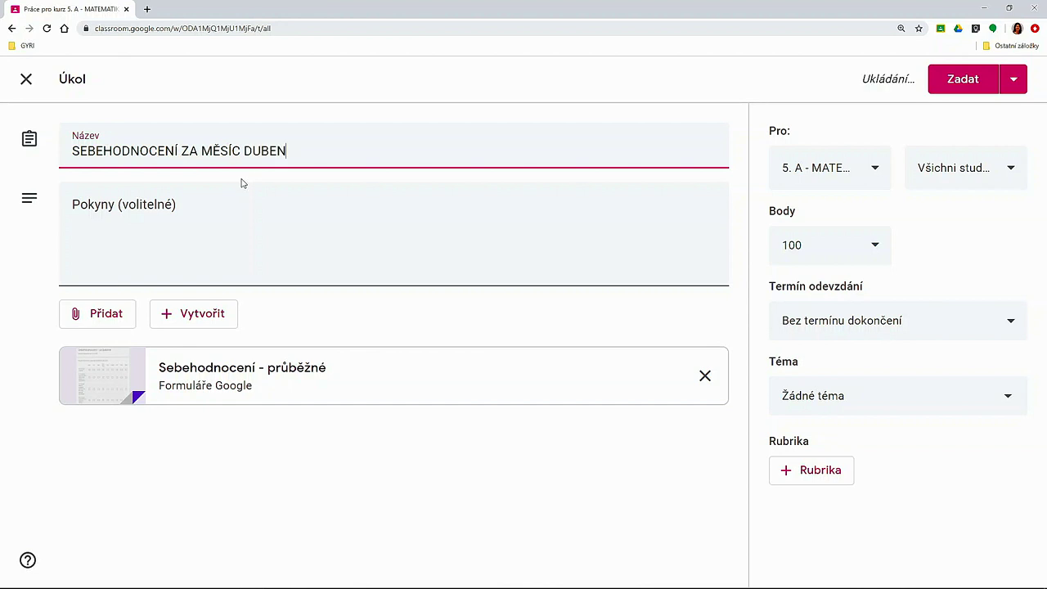
click(93, 231)
text(Ve formuláři Sebehodnocení zhodnotťte své vzdělávání na dálku.)
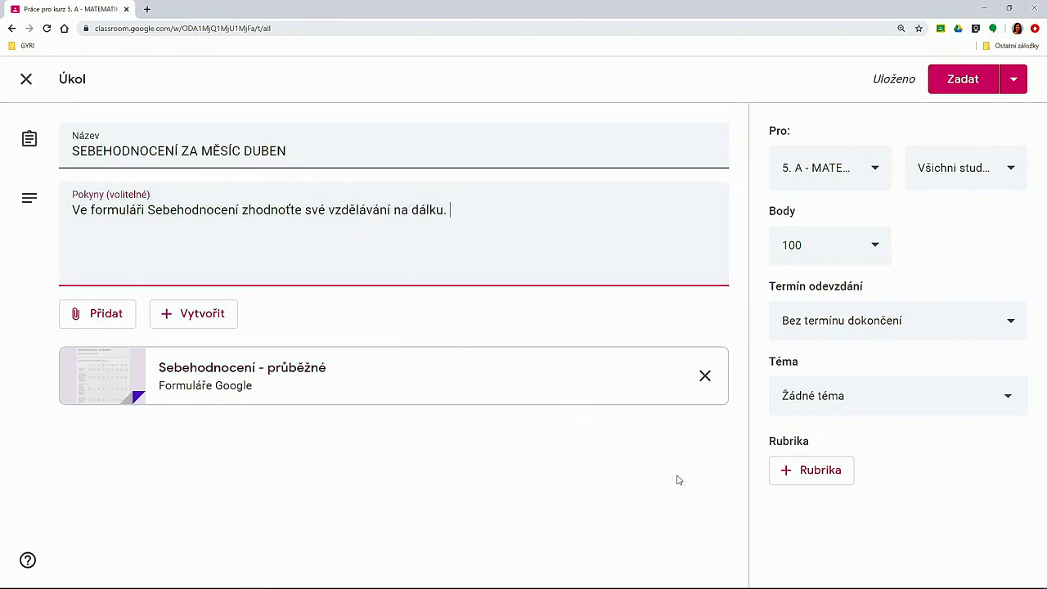
Step: Import the Průběžné self-assessment spreadsheet from the Exporty rubrik folder as the assignment's rubric and review its levels
click(821, 477)
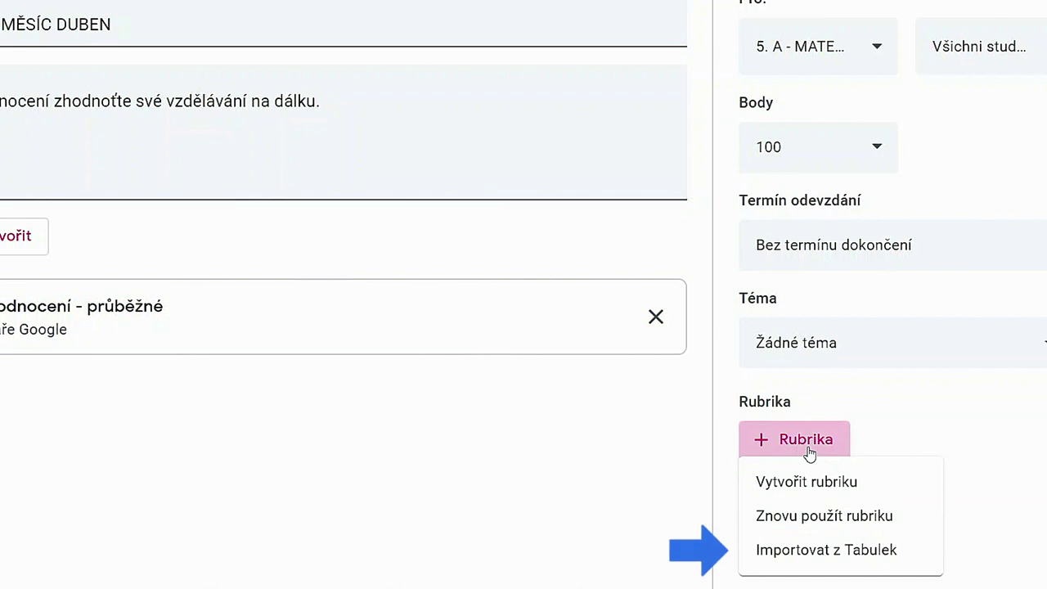
click(842, 564)
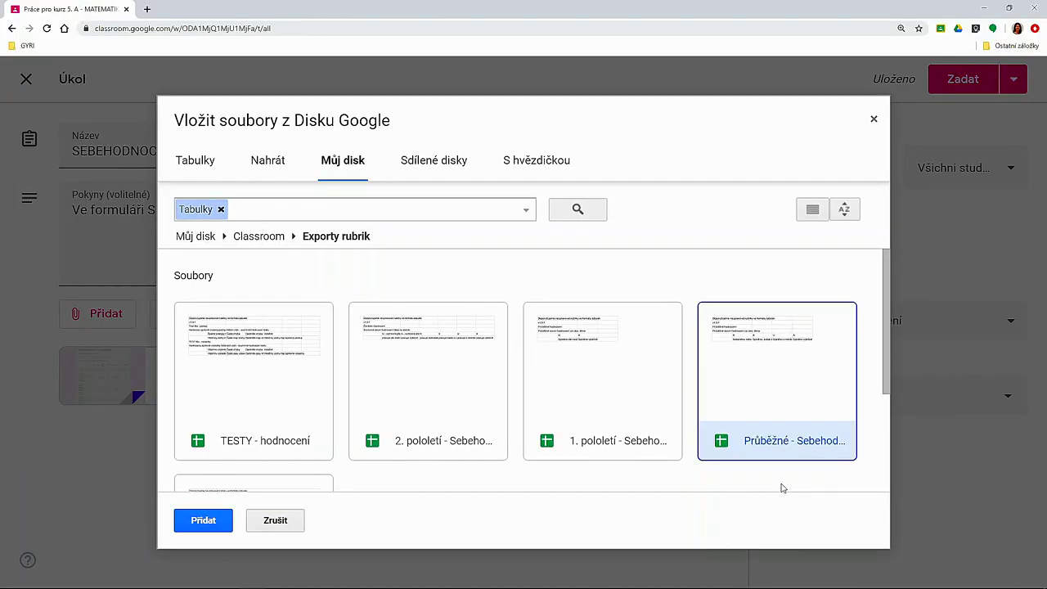
double_click(777, 411)
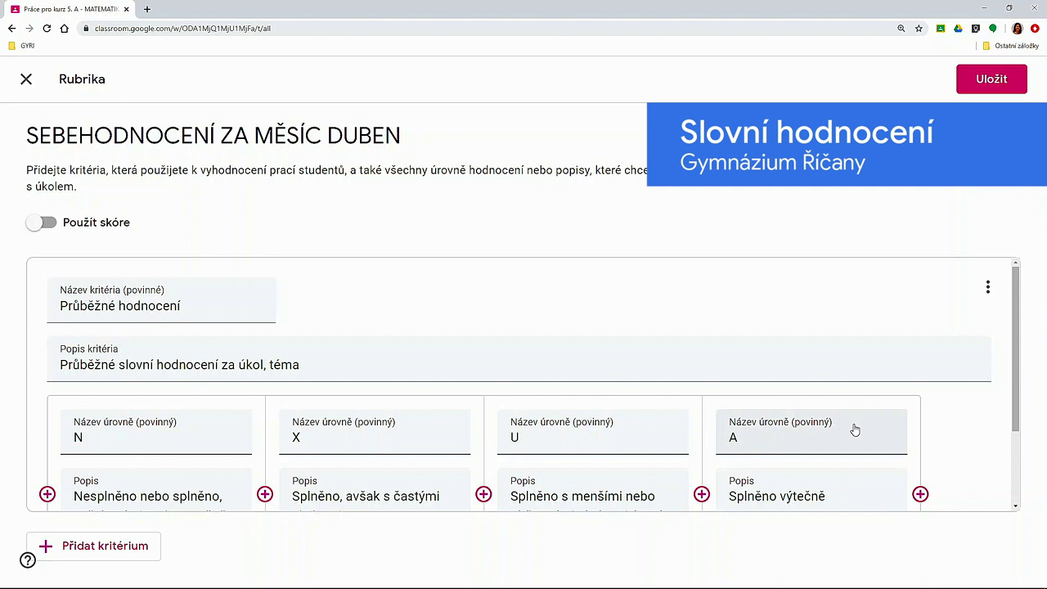
drag(1016, 396, 1016, 444)
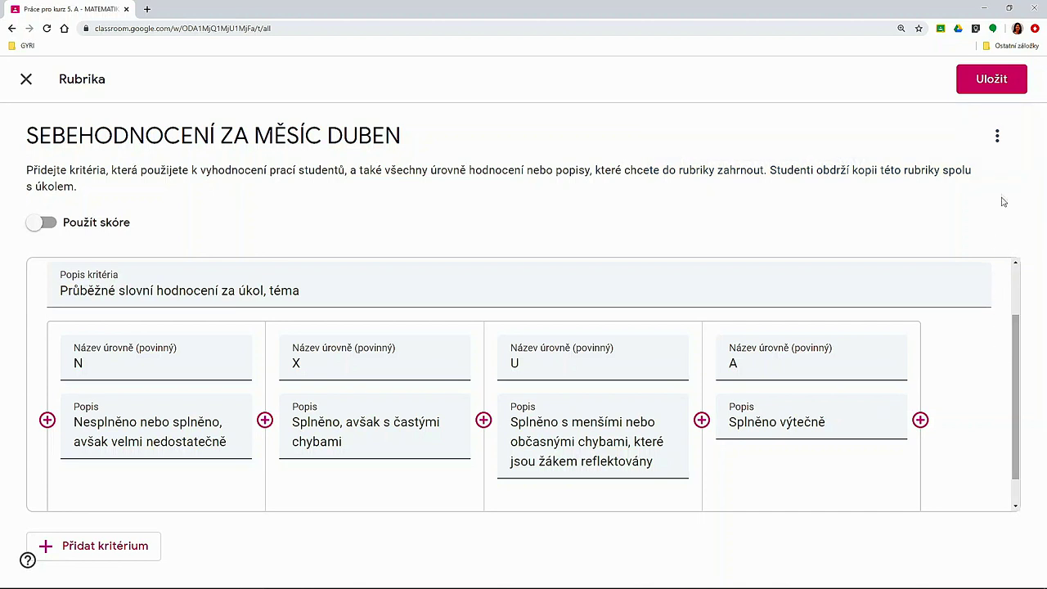
Step: Save the rubric and assign the self-assessment as ungraded (Nehodnoceno), due Zítra, under the topic Klasifikace
click(1000, 90)
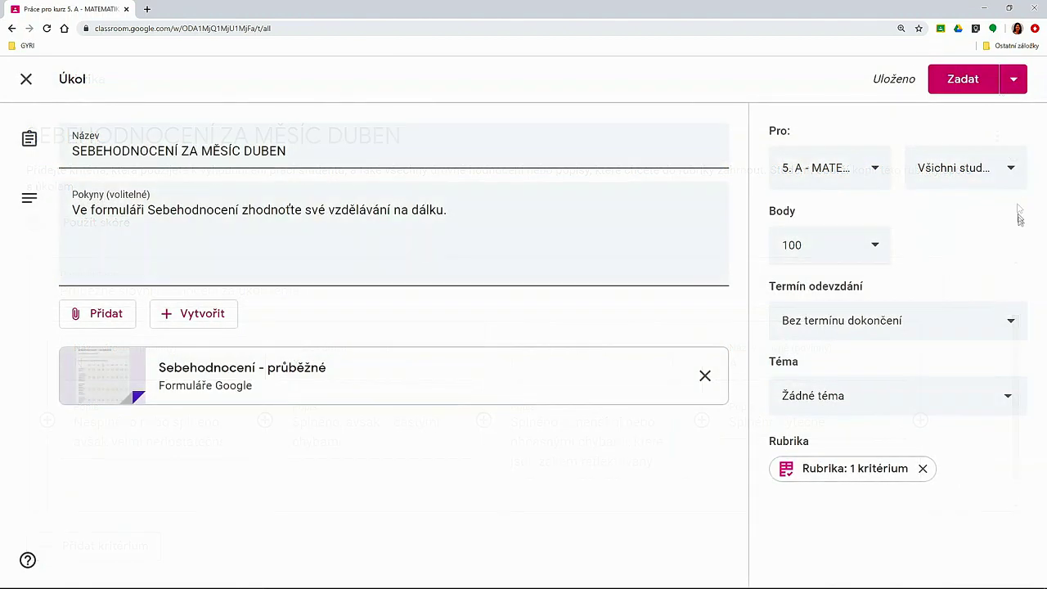
click(1010, 398)
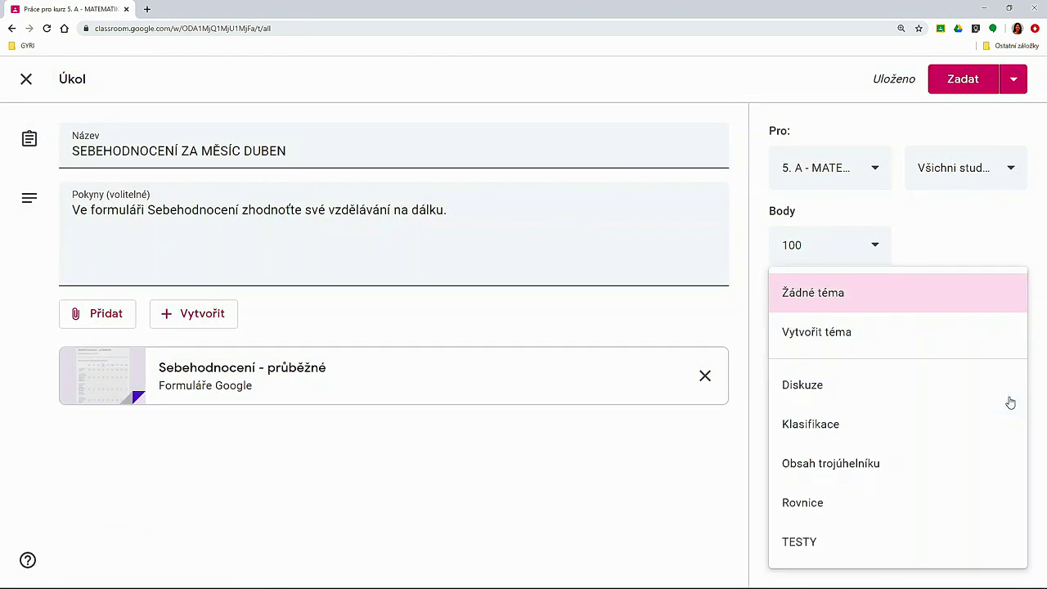
click(893, 436)
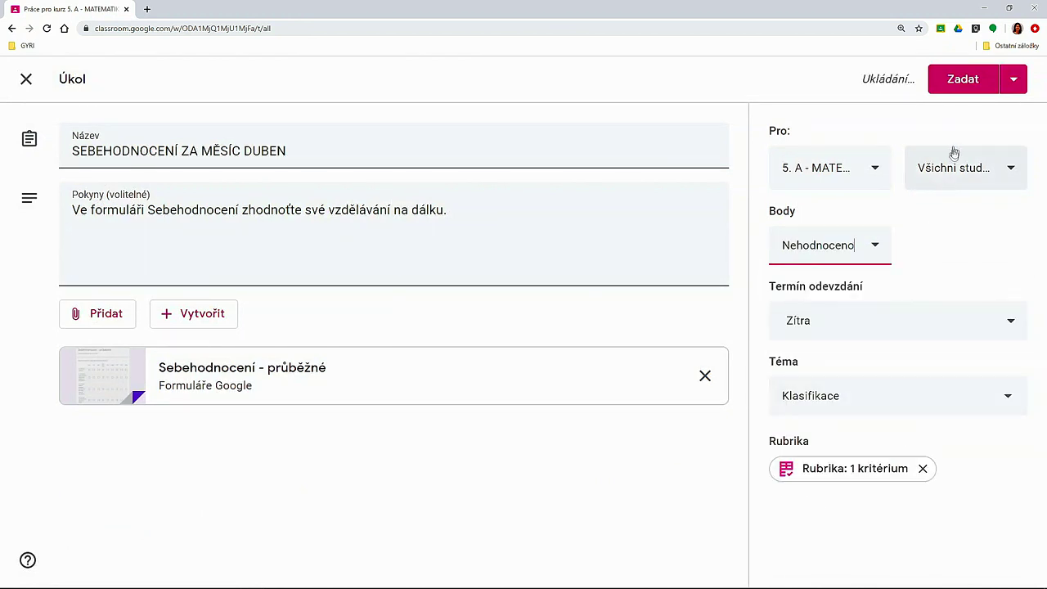
click(961, 79)
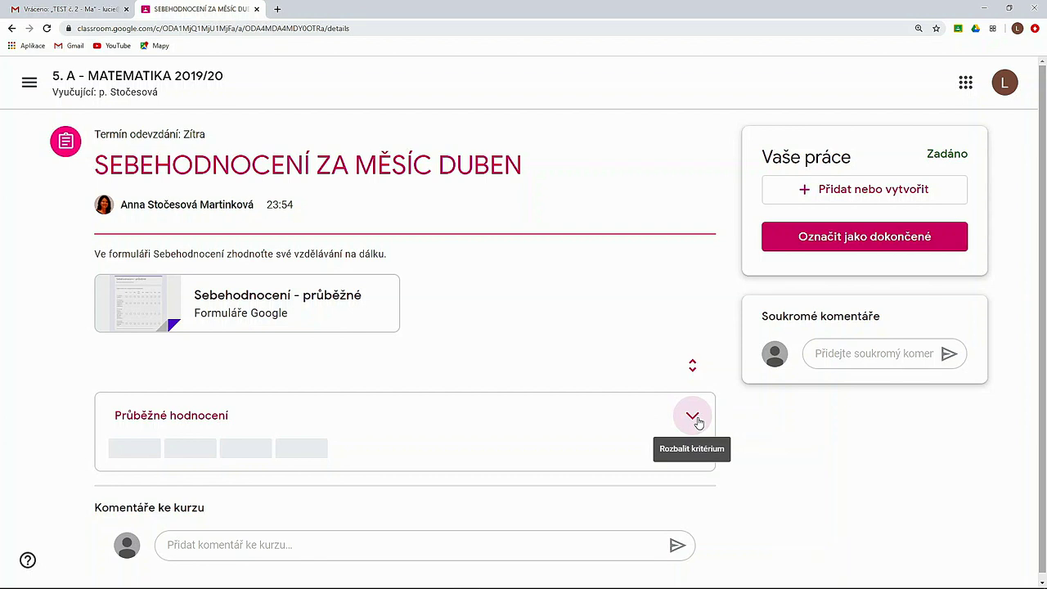
Step: As the student, expand the rubric criterion and fill in the attached form: A for MAT, ČJL and BIO; U for ANJ, ŠPA/NEJ, CHEM and FYZ
click(693, 417)
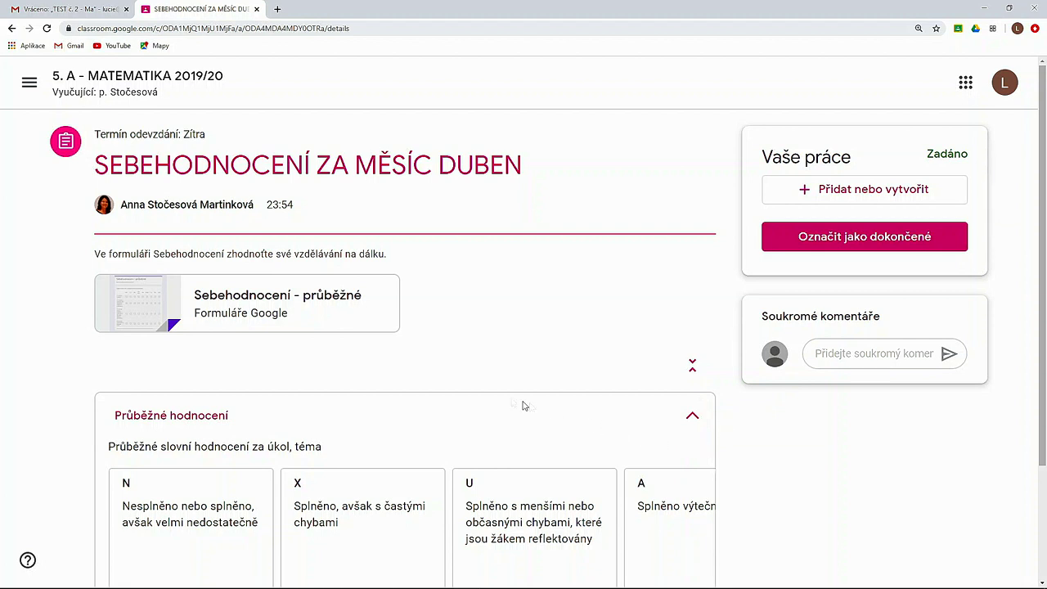
click(305, 309)
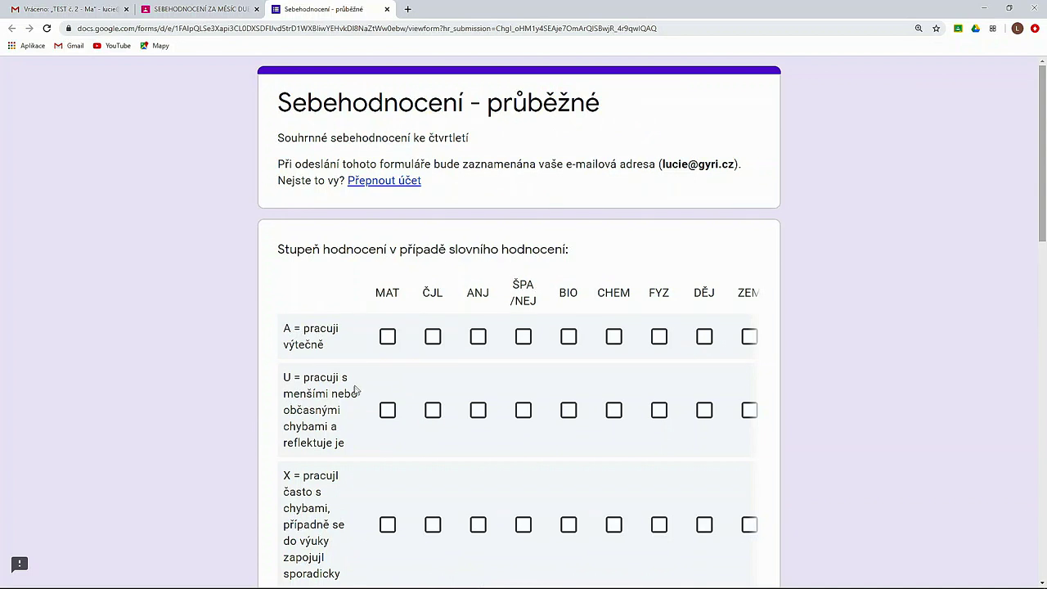
click(388, 338)
click(434, 342)
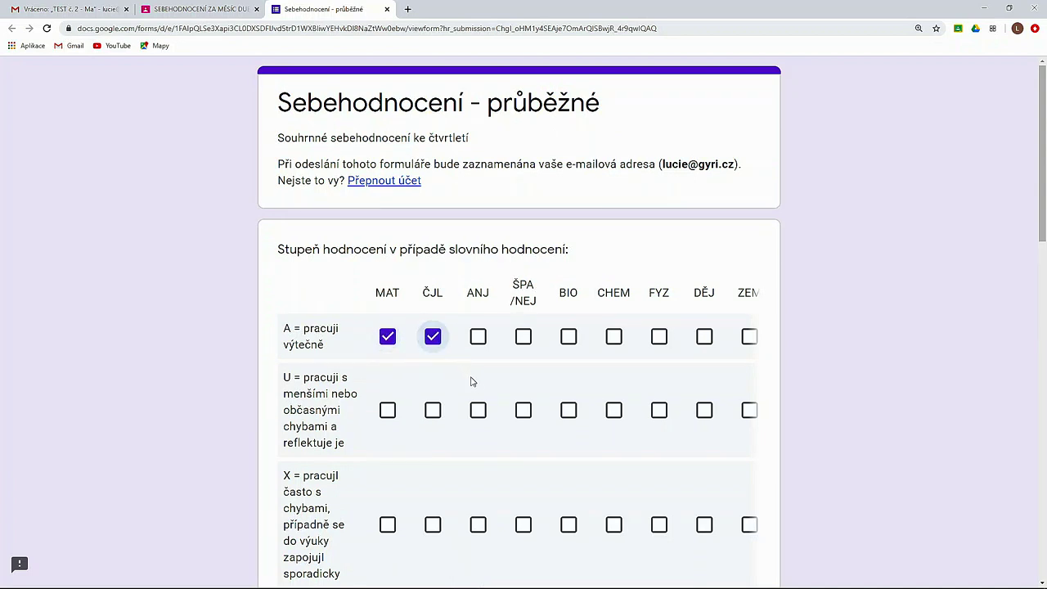
click(478, 411)
click(522, 412)
click(568, 337)
click(613, 411)
click(658, 411)
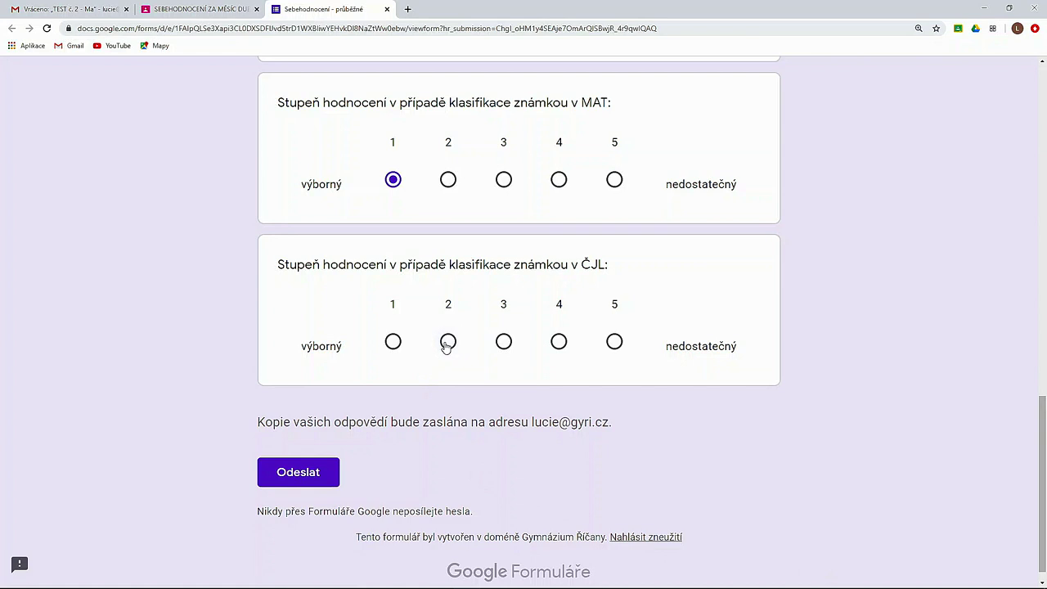
Step: Submit the completed self-assessment form and reopen its assignment to examine the returned rubric criterion
click(298, 472)
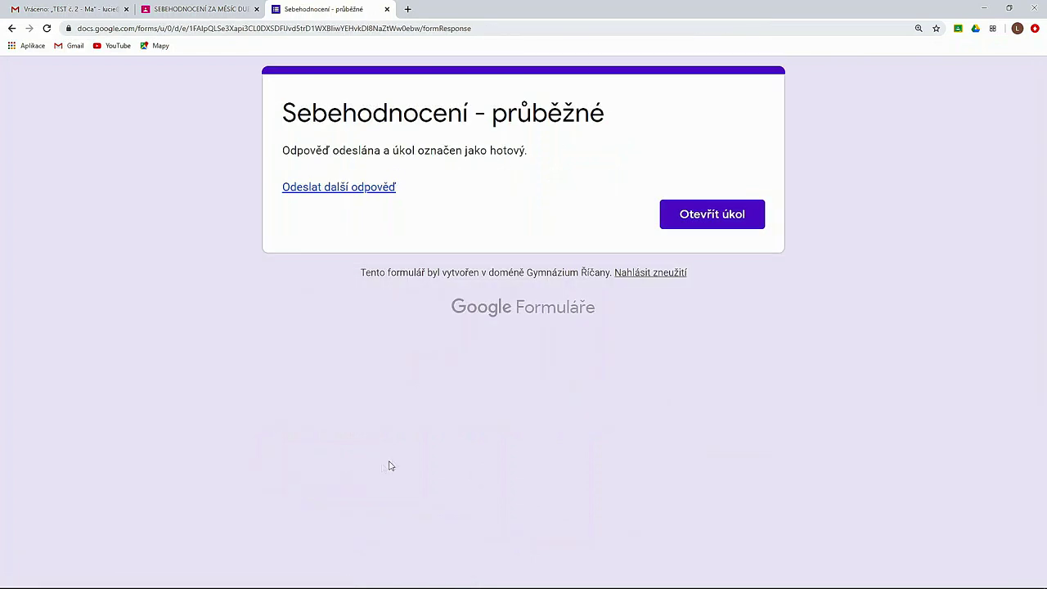
click(712, 214)
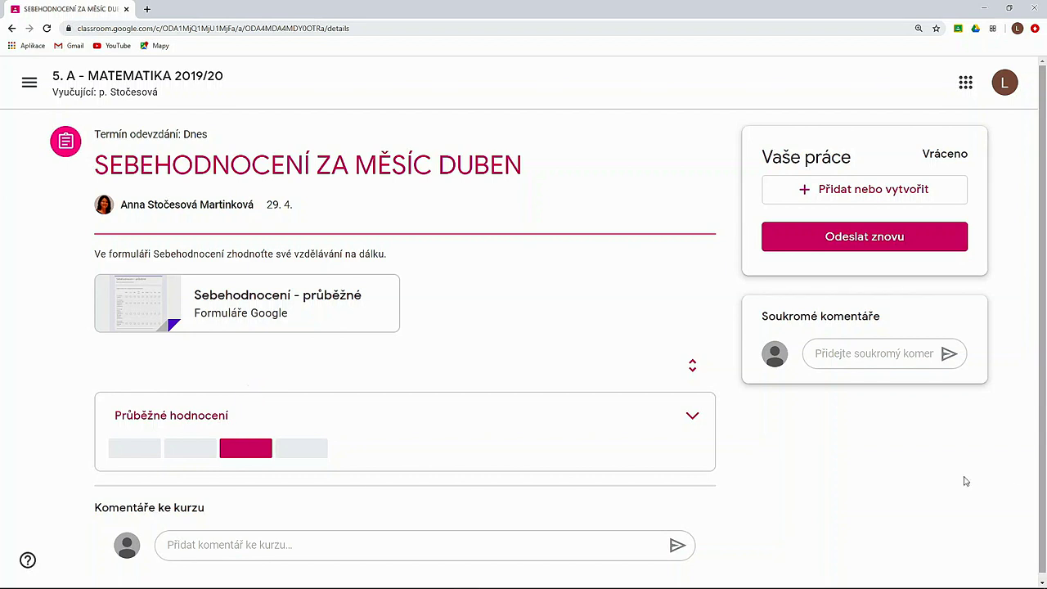
click(694, 417)
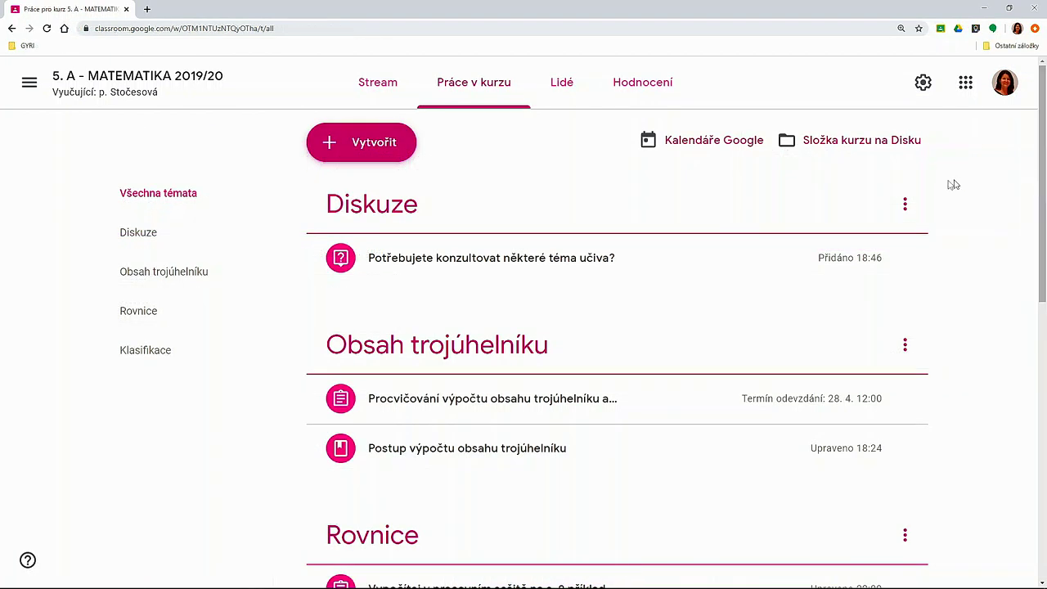
Step: Reuse the post "Sebehodnocení - souhrnné" from the G Suite course in the 5. A mathematics course
click(400, 152)
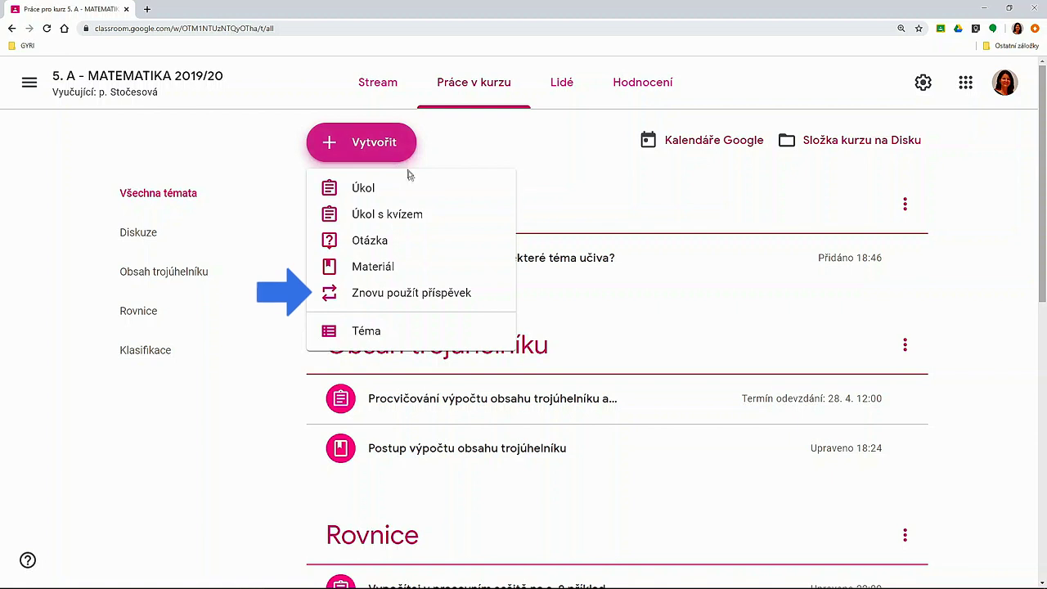
click(482, 304)
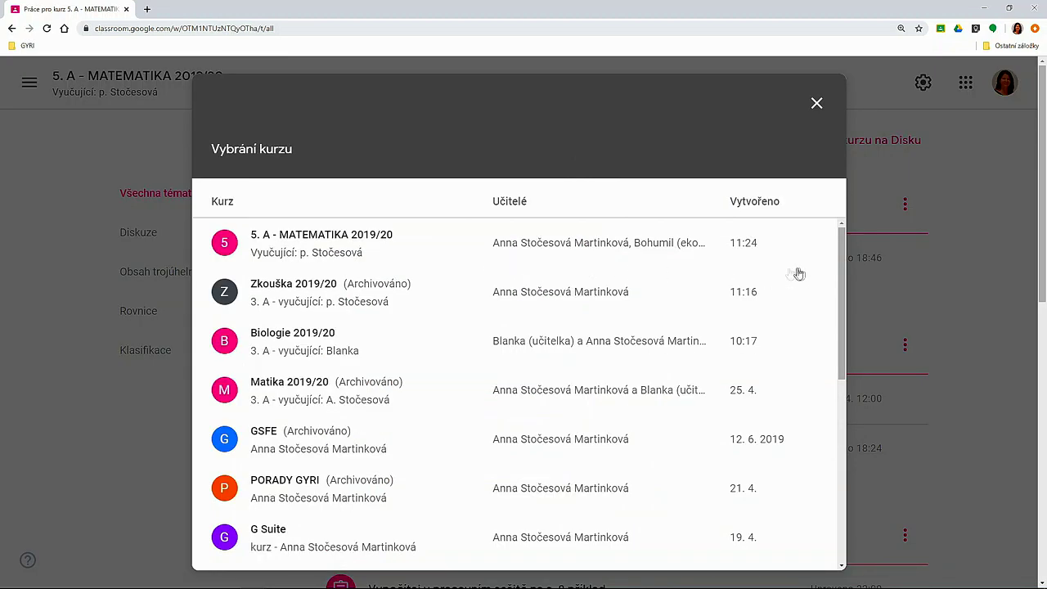
drag(842, 273, 851, 357)
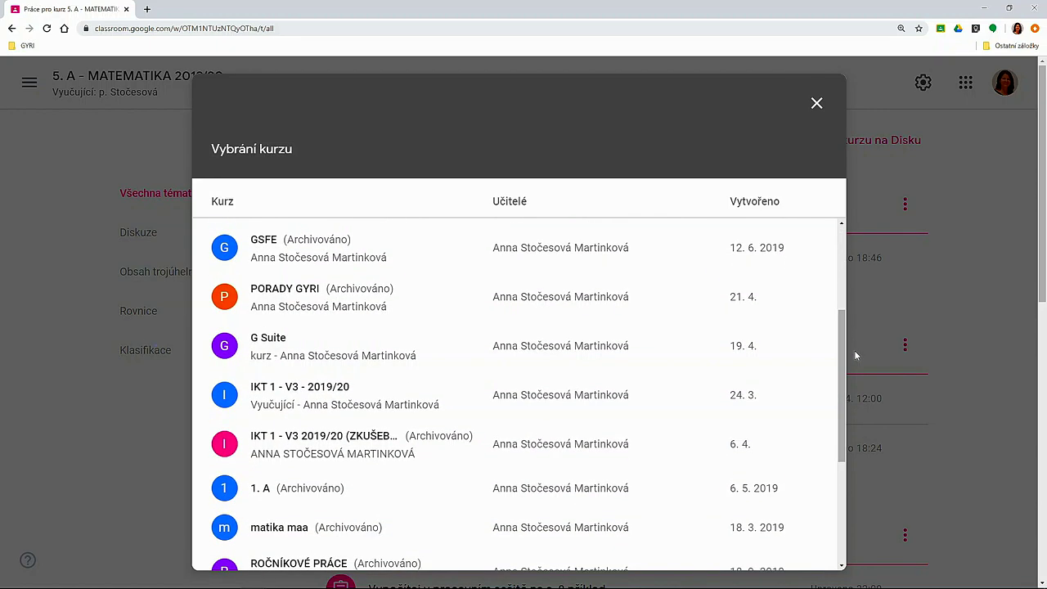
click(411, 360)
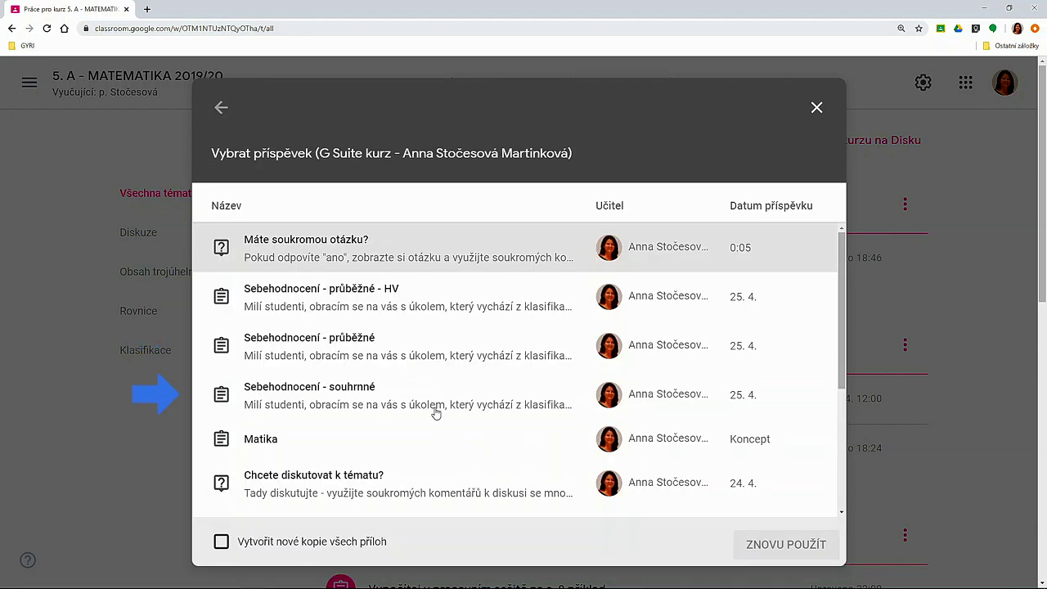
click(436, 413)
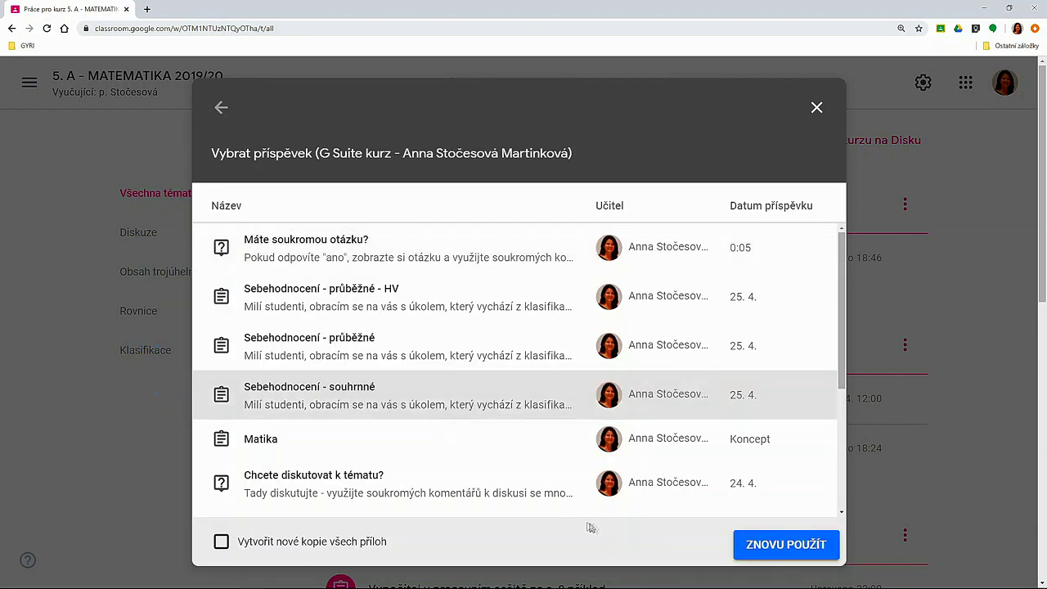
click(795, 559)
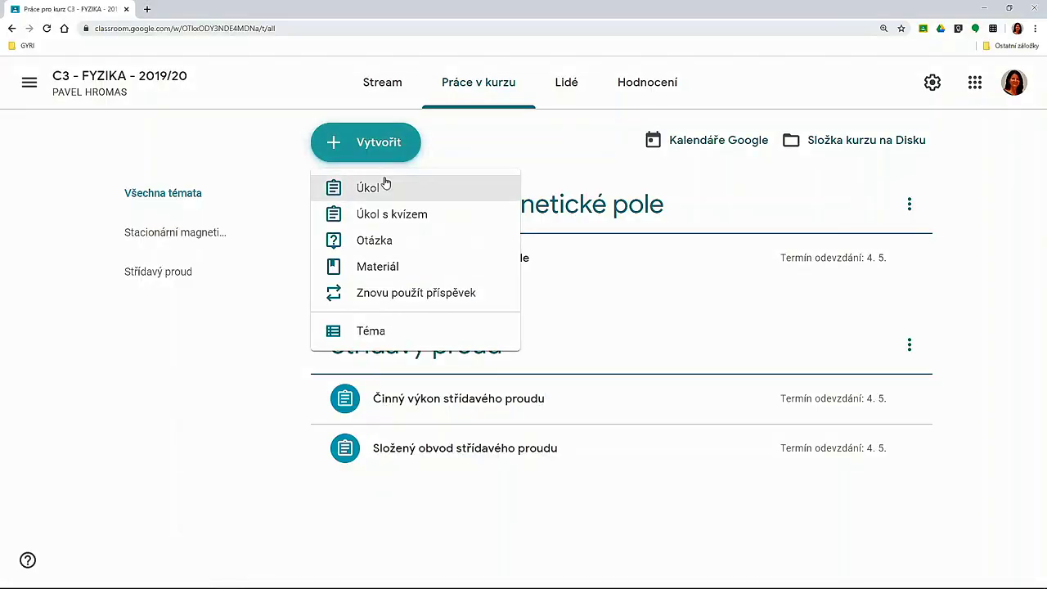
Step: Create and assign "Stacionární magnetické pole" in C3 - FYZIKA, worth 6 points, due po 4. 5., with the matching Drive form and grade importing enabled
click(389, 195)
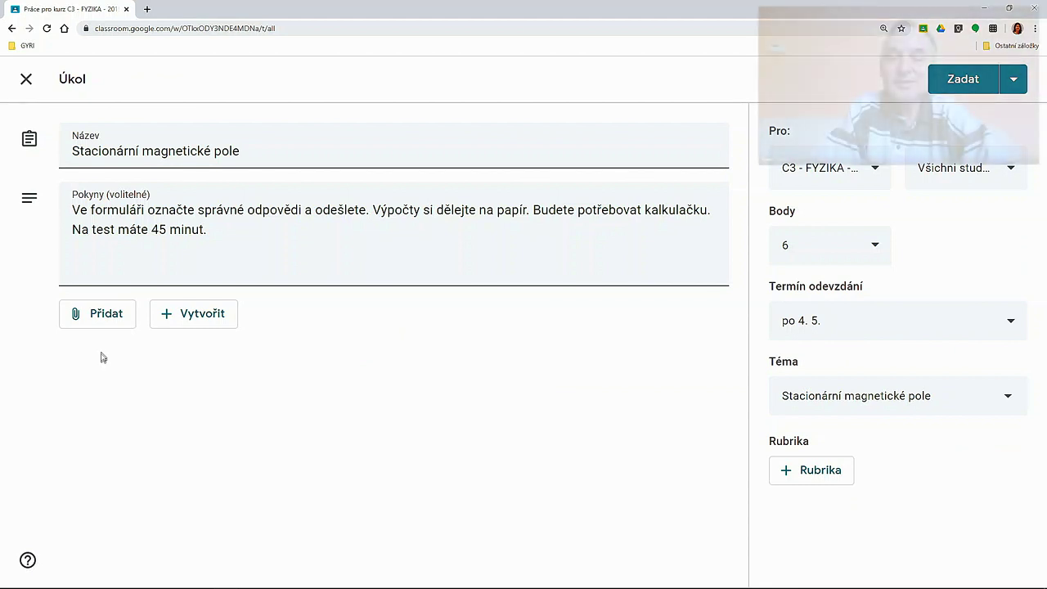
click(97, 313)
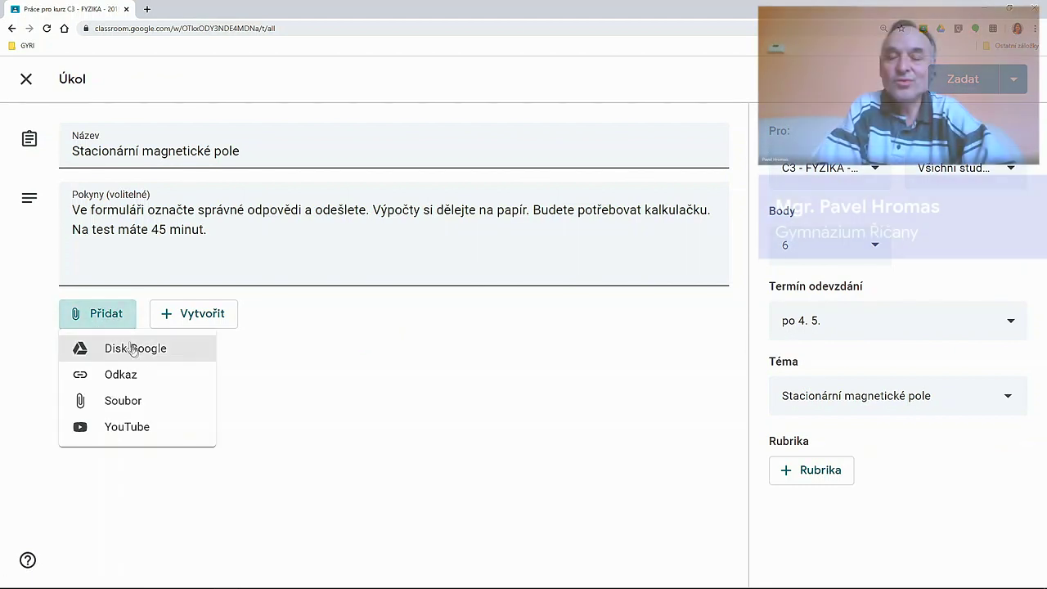
click(145, 357)
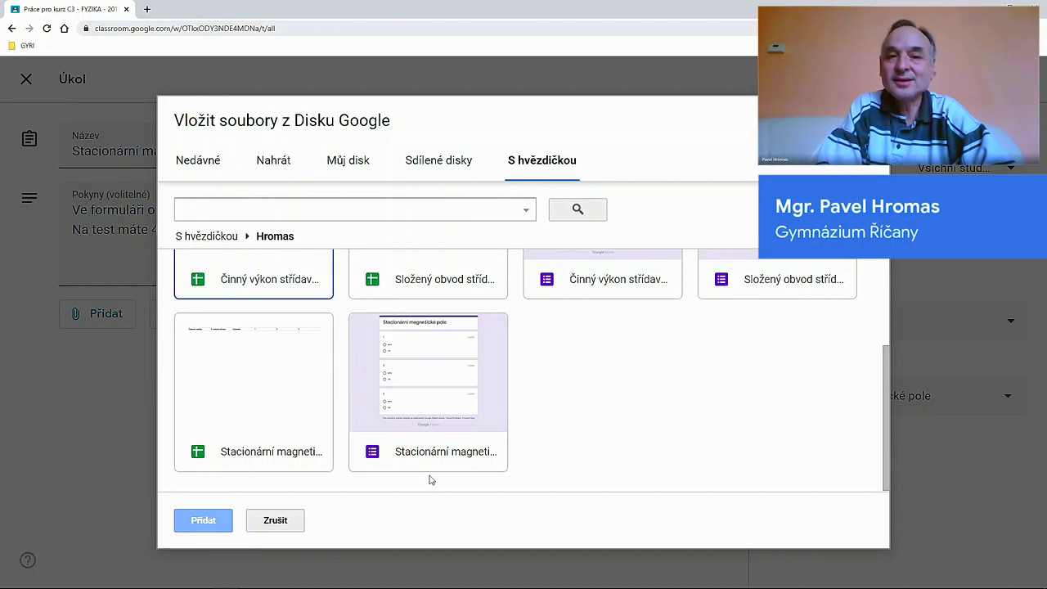
double_click(434, 463)
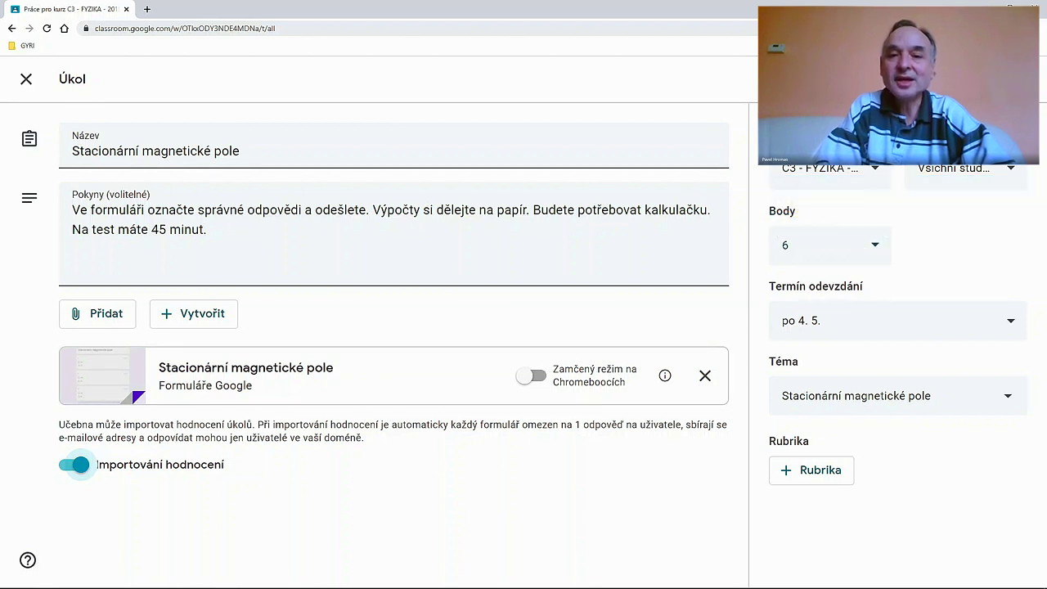
click(977, 79)
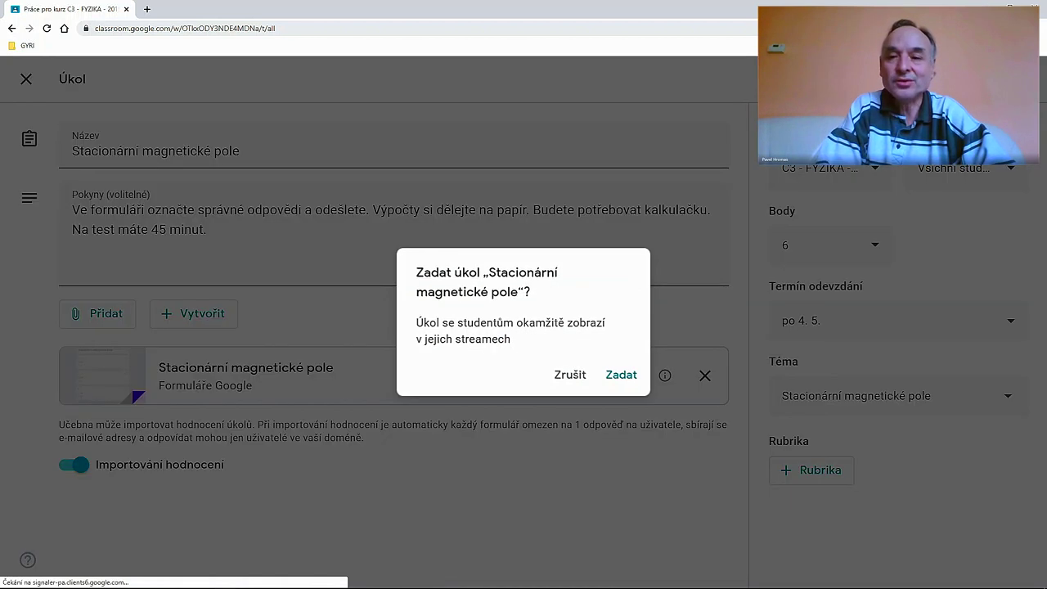
click(615, 377)
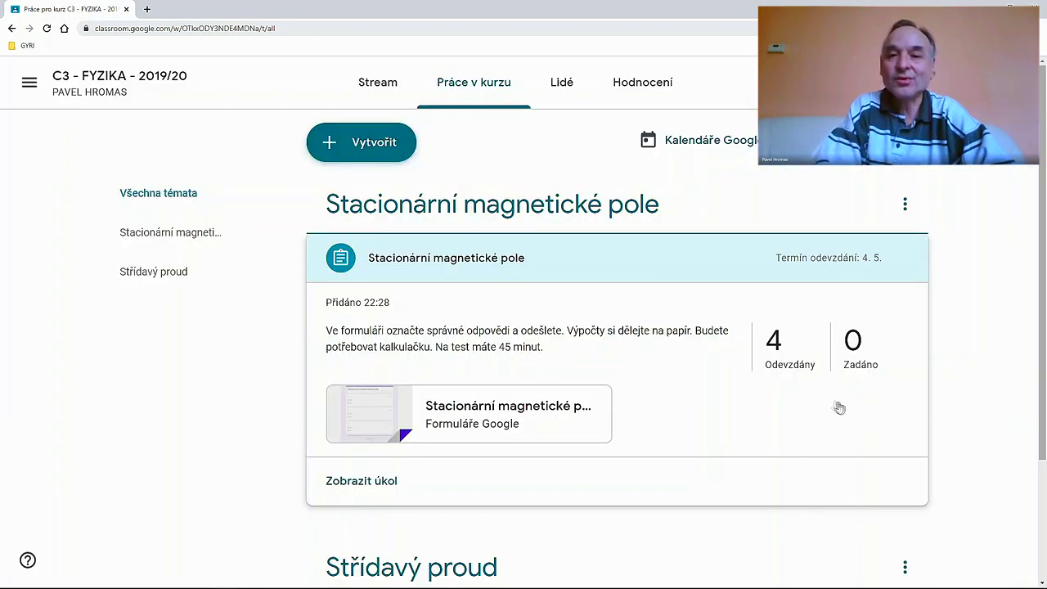
Step: Open the turned-in work for "Stacionární magnetické pole" and import the grades from its form
click(789, 369)
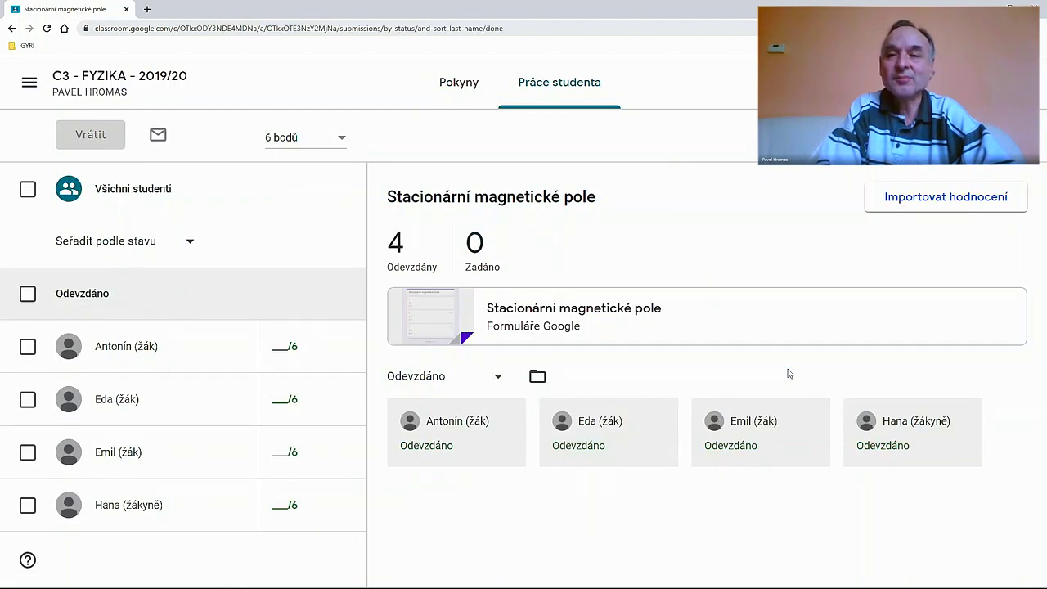
click(935, 200)
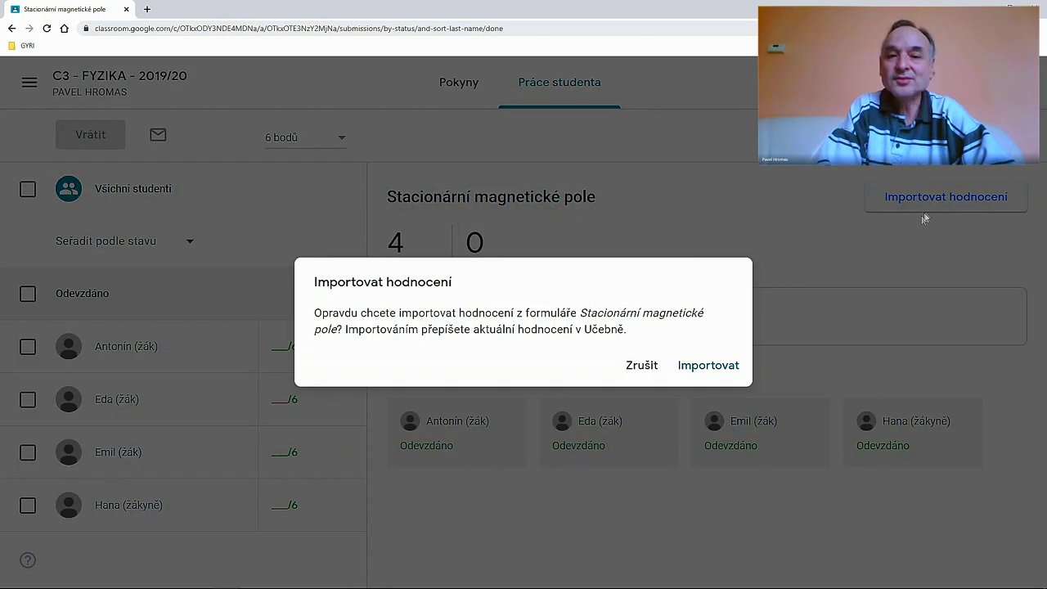
click(705, 369)
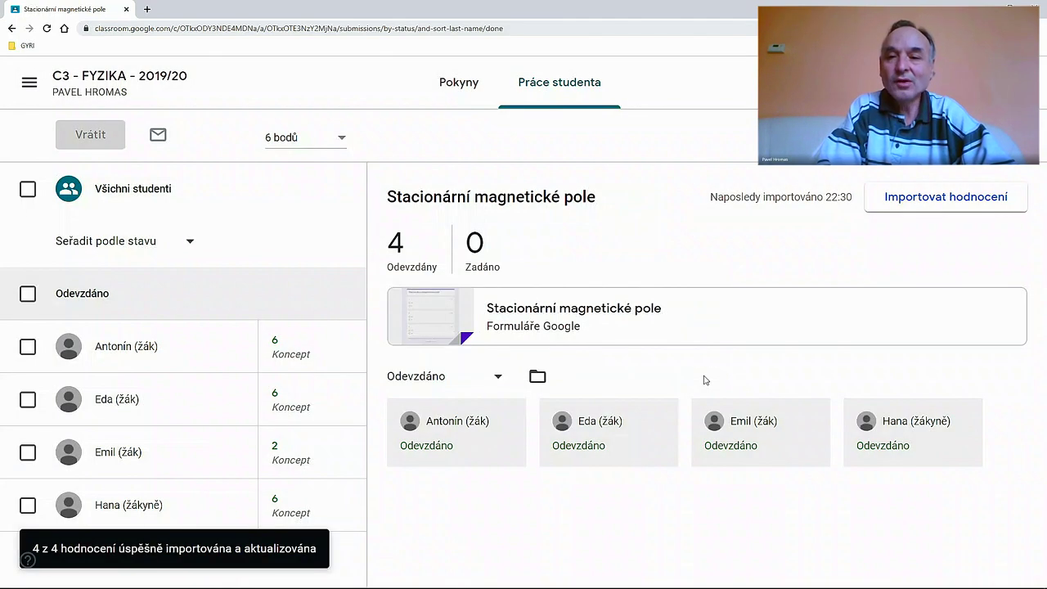
Step: Return the graded work to all students who turned in the "Stacionární magnetické pole" test
click(28, 293)
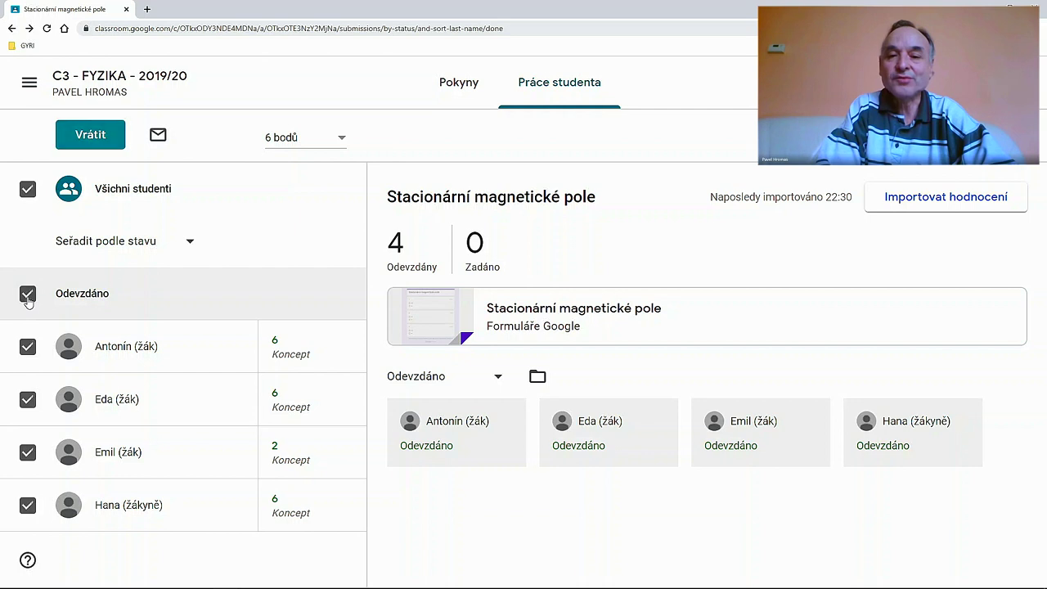
click(101, 140)
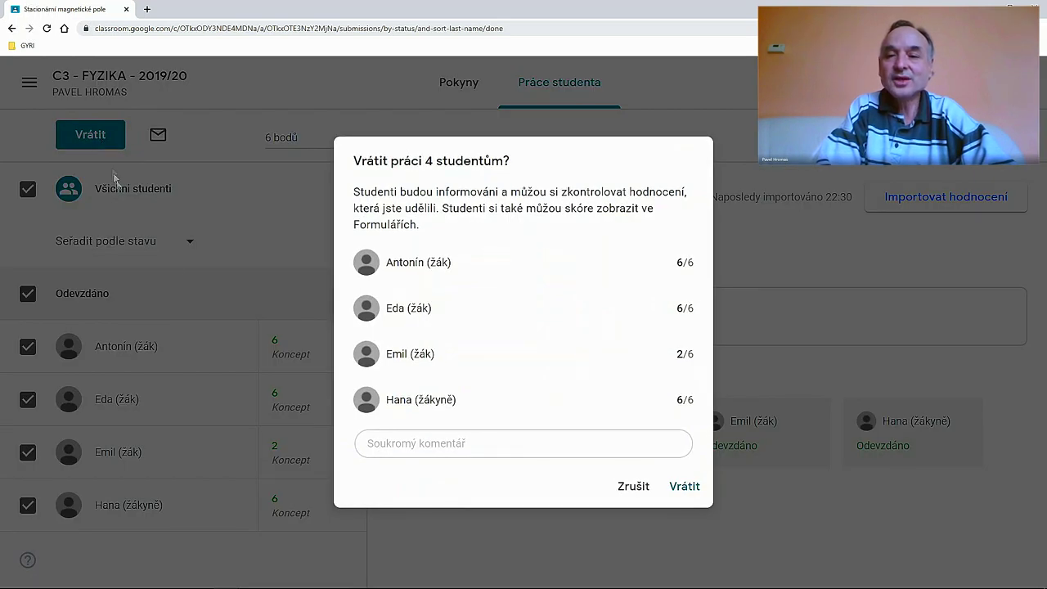
click(683, 487)
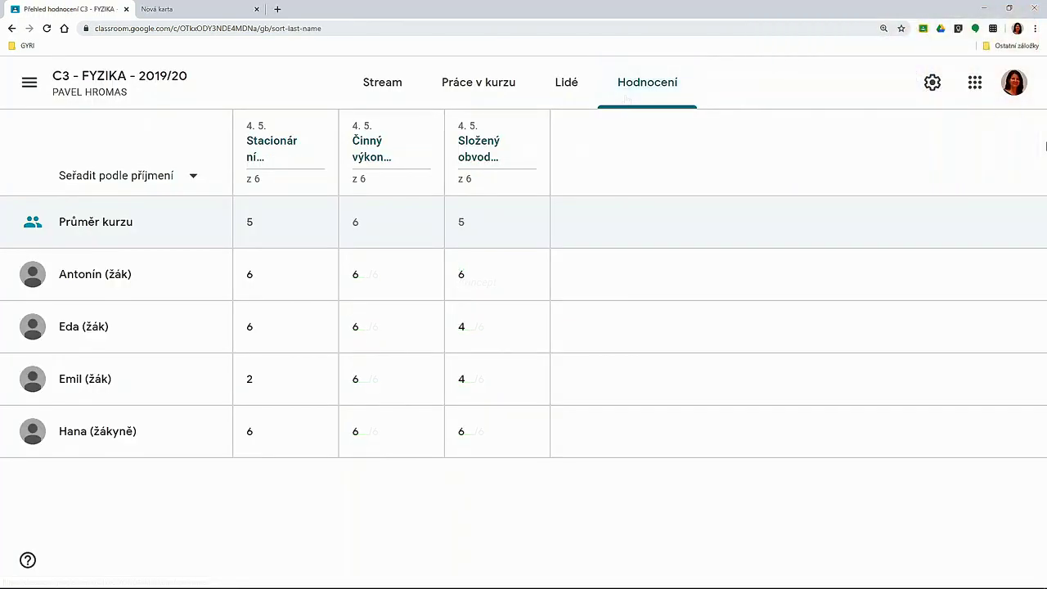
Step: Set the physics course's overall grade calculation to Celkový počet bodů and save the course settings
click(931, 89)
drag(1041, 241, 1044, 544)
click(776, 419)
click(761, 455)
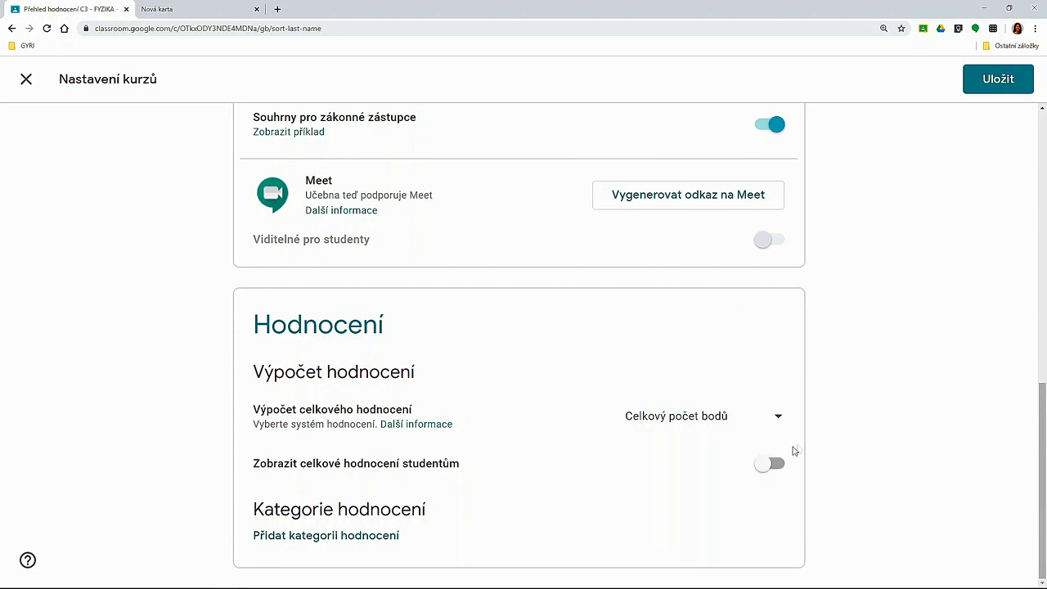
click(996, 85)
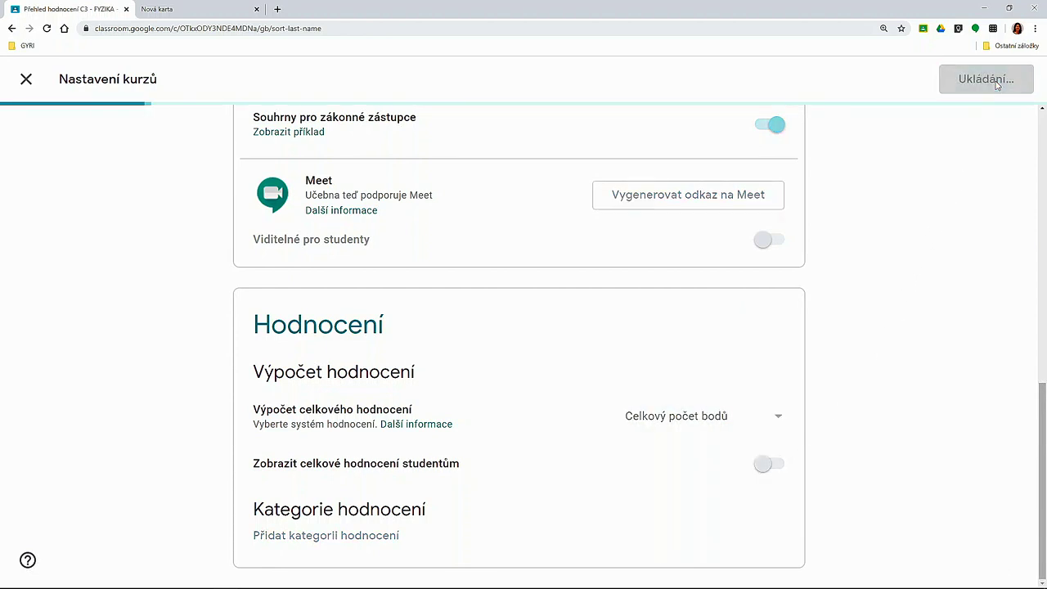